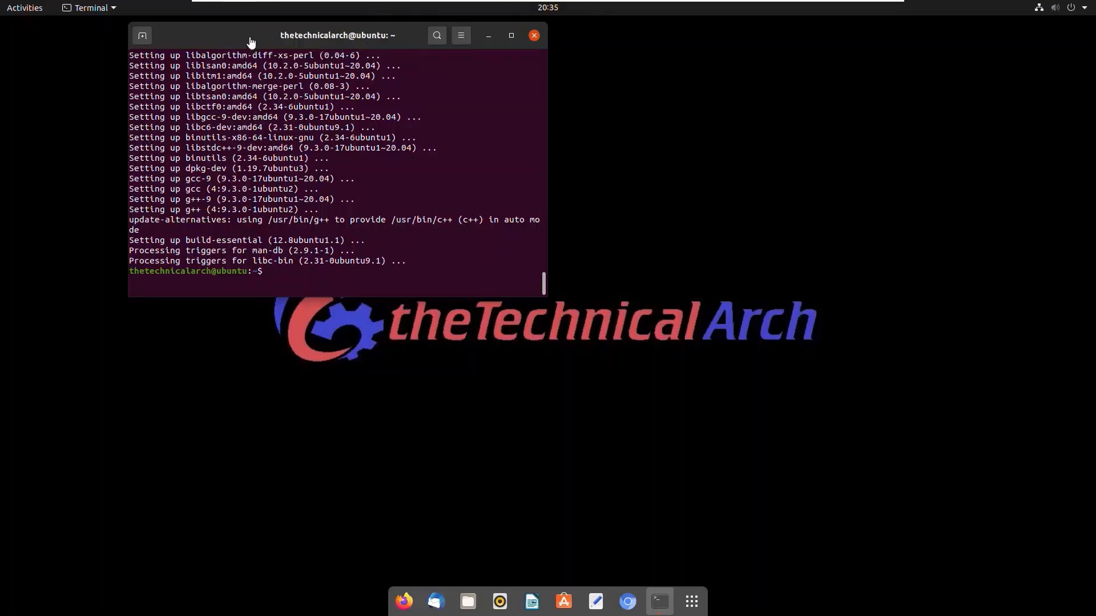
# Clear the terminal window out of the way and search the web in Chromium for "vmware workstation player"
pyautogui.moveTo(255, 36); pyautogui.dragTo(324, 107)
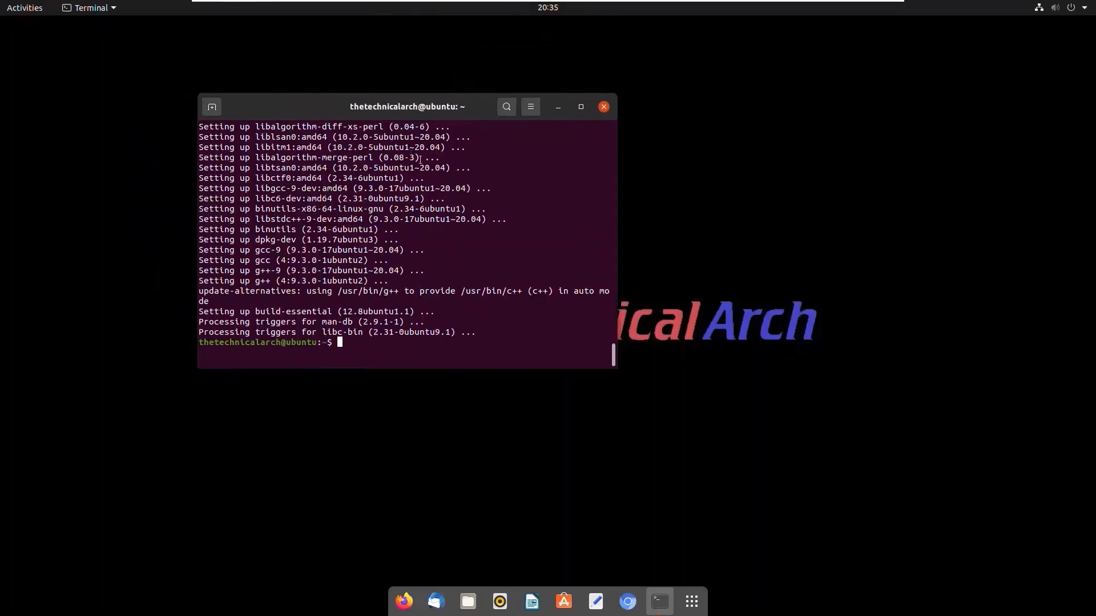
pyautogui.click(559, 108)
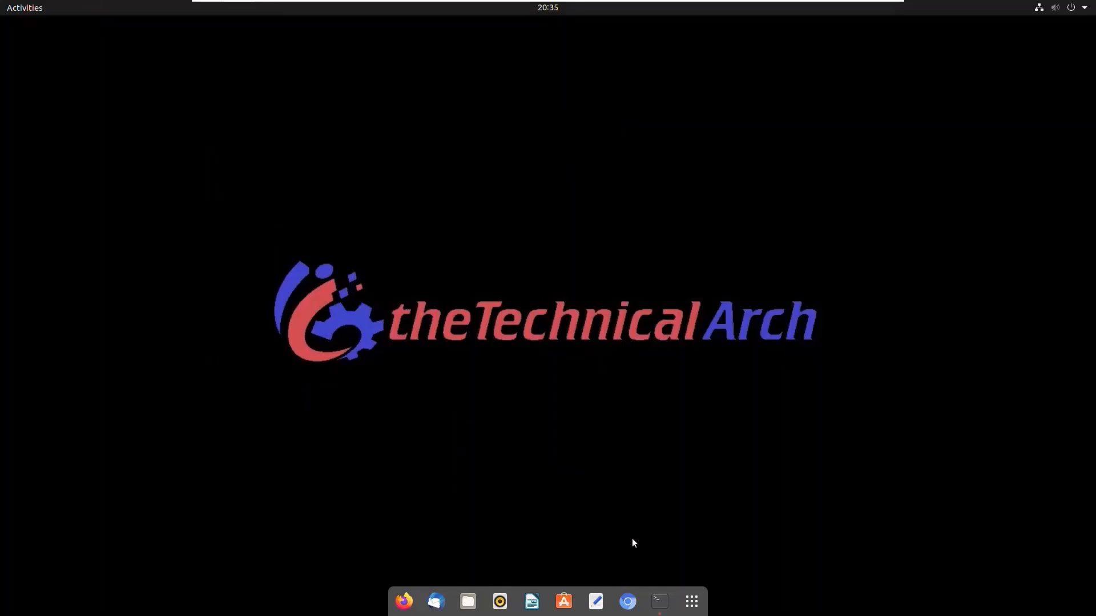
pyautogui.click(628, 602)
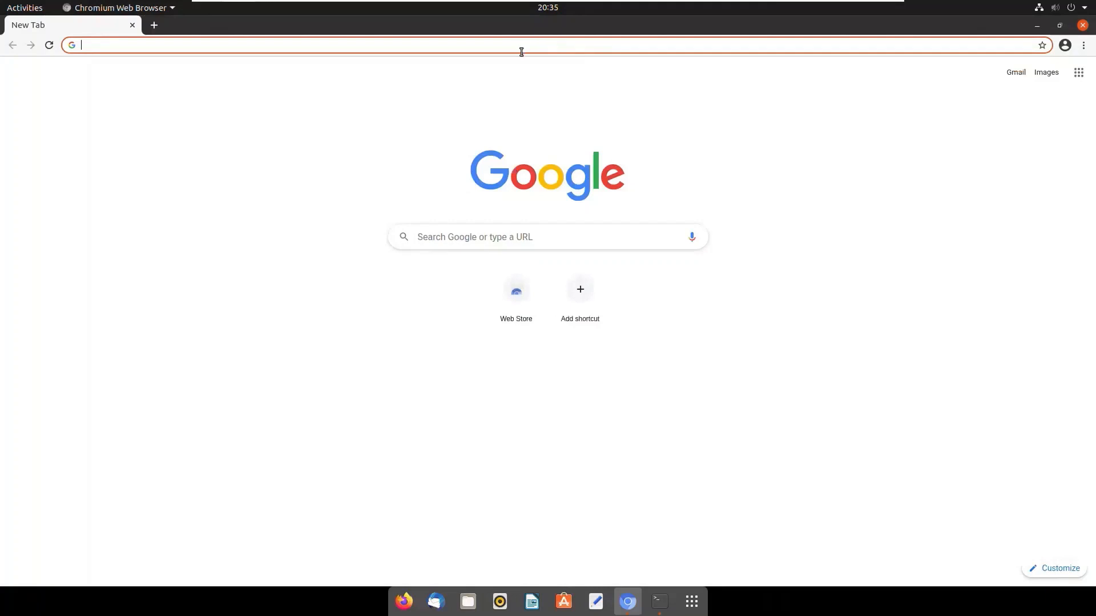
pyautogui.click(521, 52)
pyautogui.write('vmware workstation')
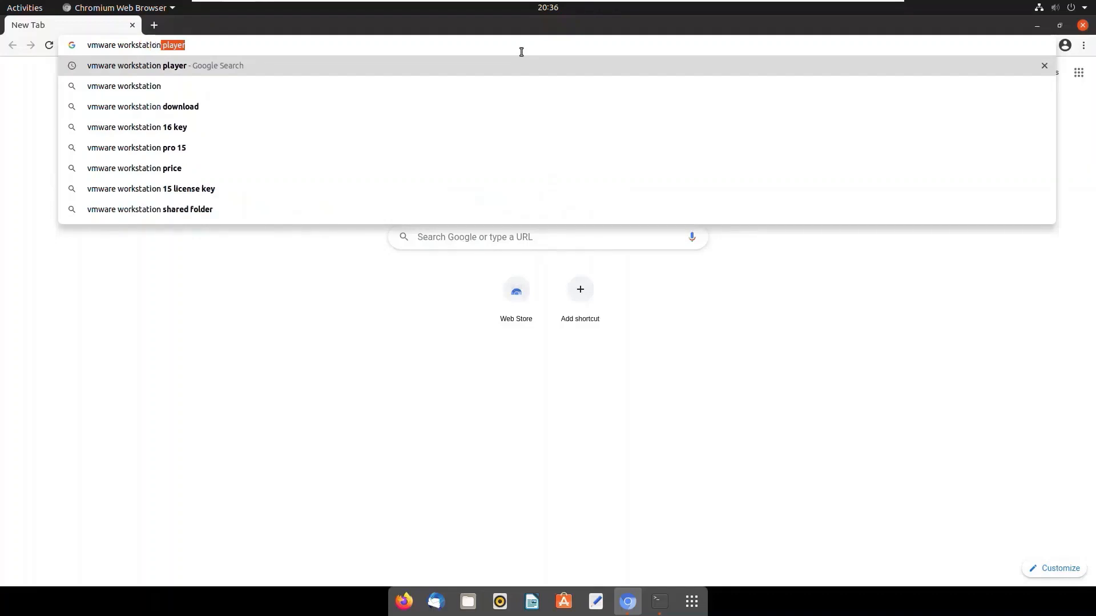
pyautogui.write(' player')
pyautogui.press('Return')
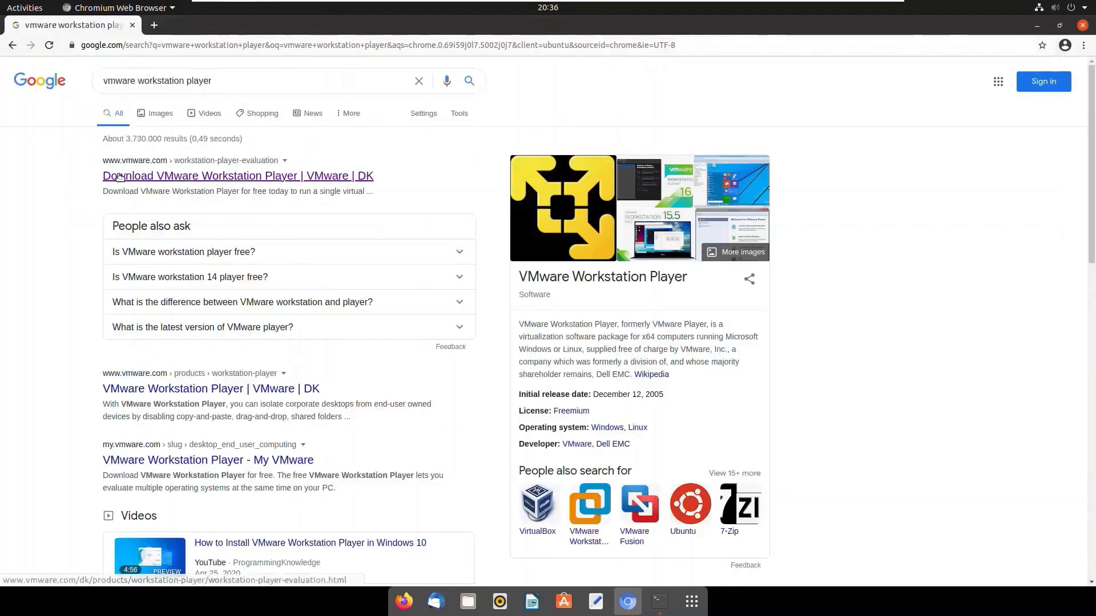
# Open VMware's Workstation Player download page and download Workstation 16.0 Player for Linux
pyautogui.click(195, 181)
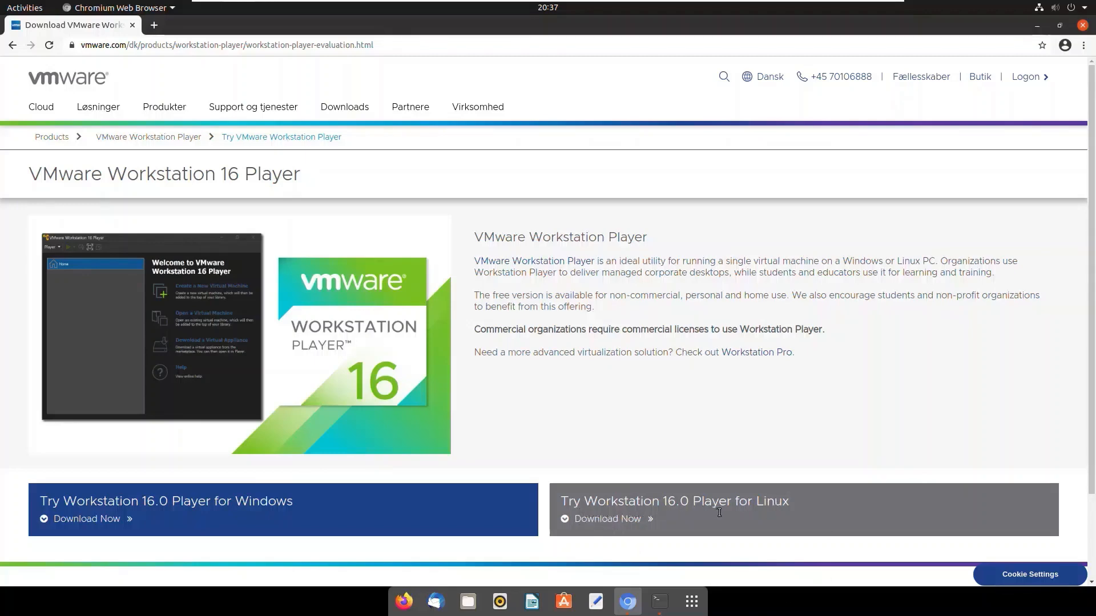
pyautogui.click(625, 520)
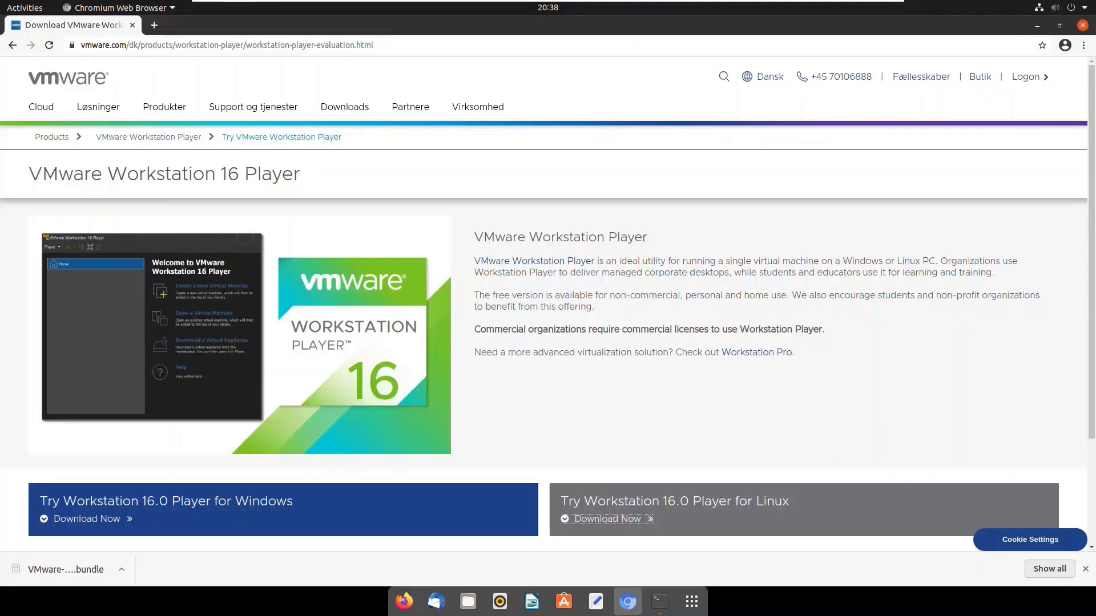
pyautogui.click(722, 396)
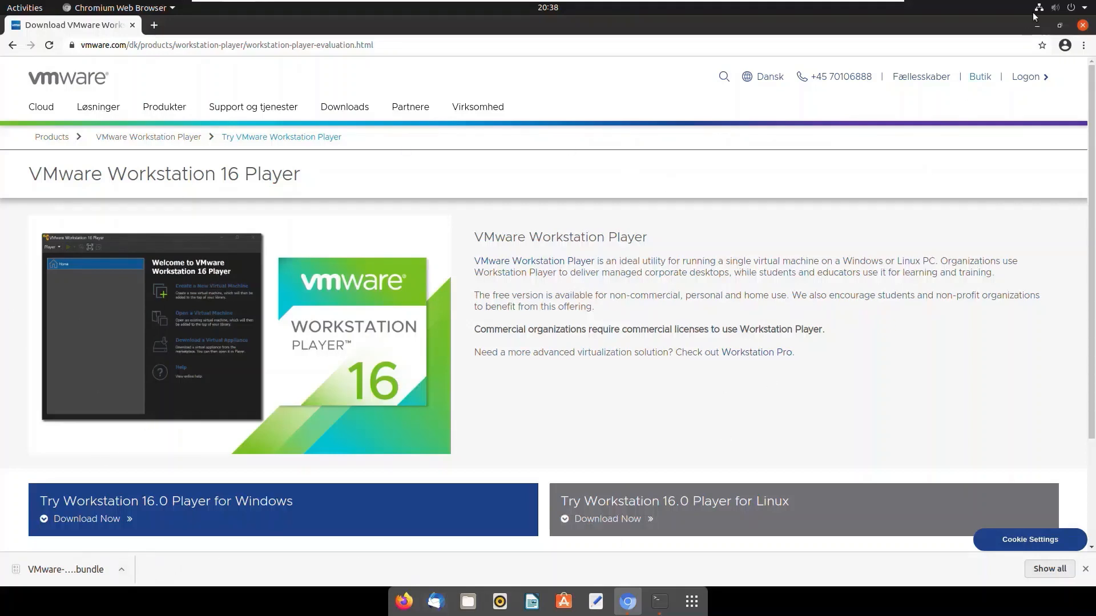
# Minimize the browser and locate the downloaded VMware Player bundle in the Downloads folder in Files
pyautogui.click(1036, 26)
pyautogui.click(469, 605)
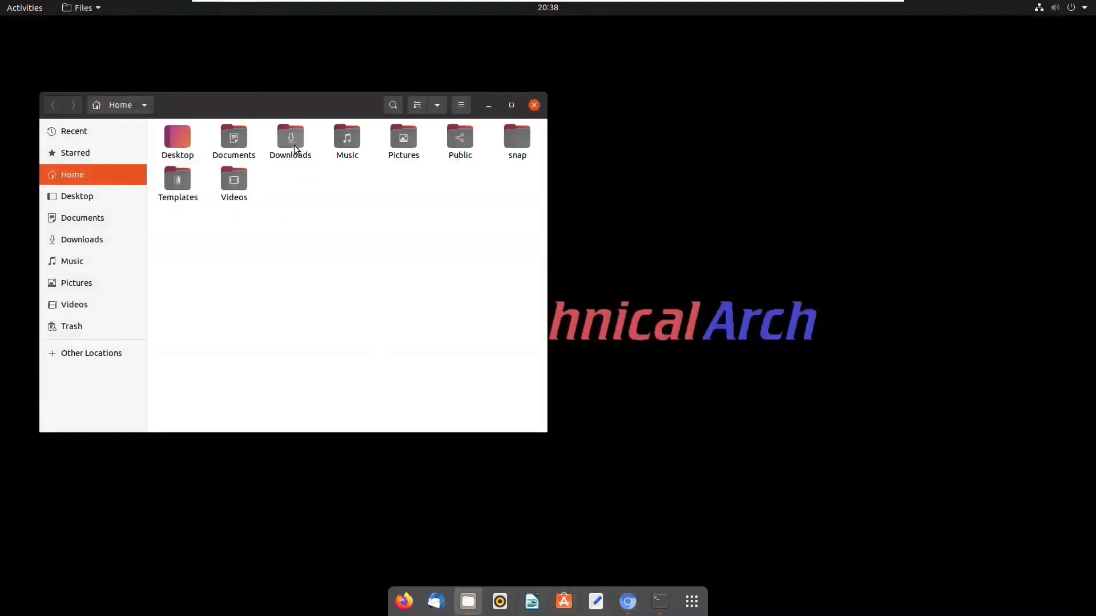
pyautogui.doubleClick(294, 146)
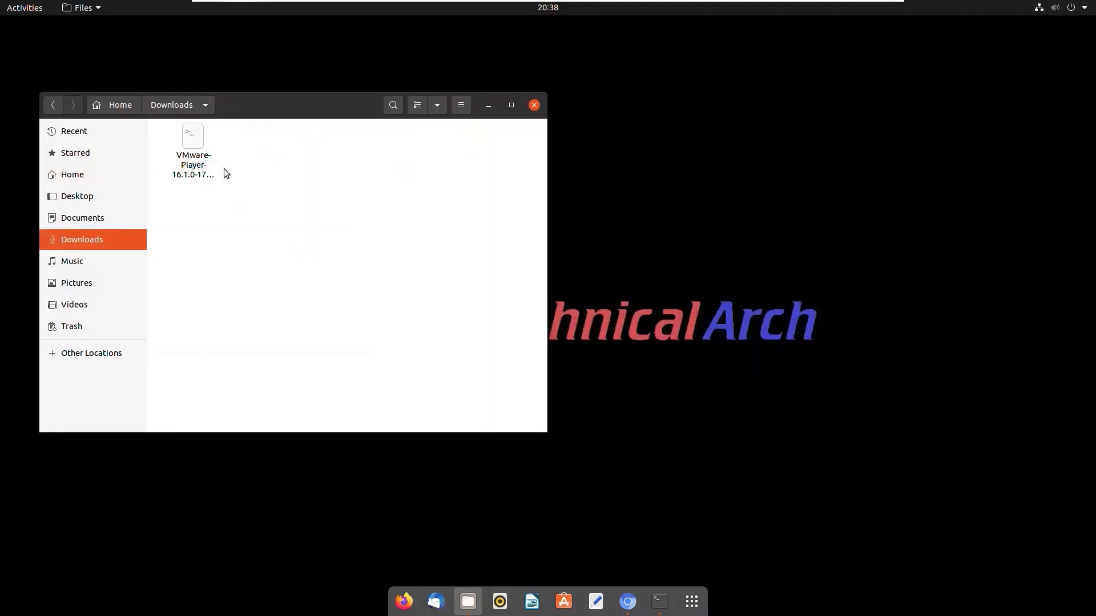
pyautogui.click(204, 162)
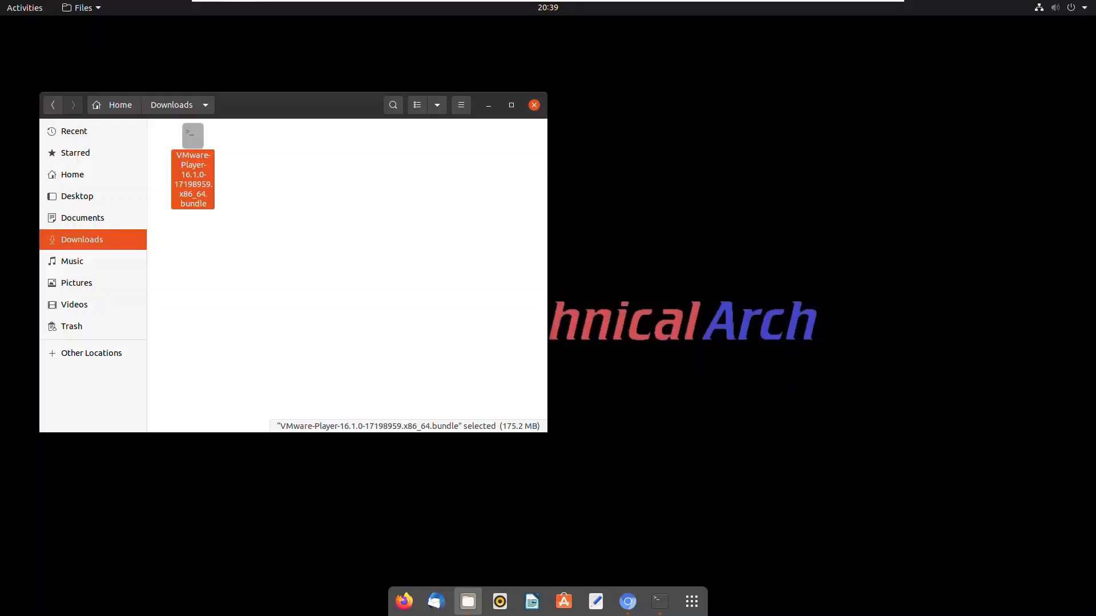
pyautogui.click(286, 294)
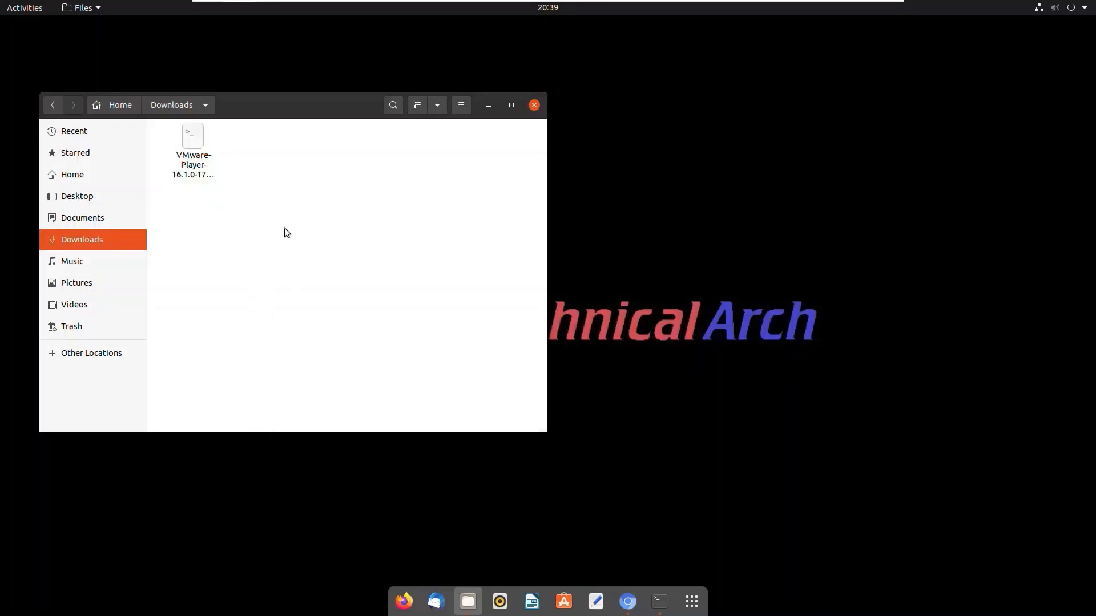
# Check the permissions of VMware-Player-16.1.0-17198959.x86_64.bundle in its properties, then close them
pyautogui.click(196, 149)
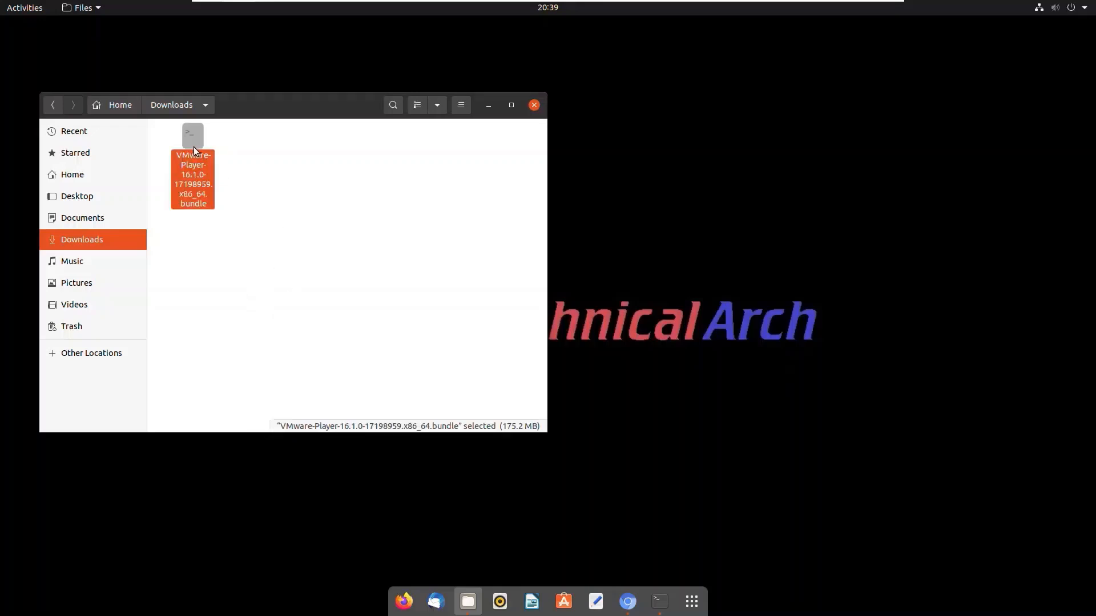
pyautogui.rightClick(194, 146)
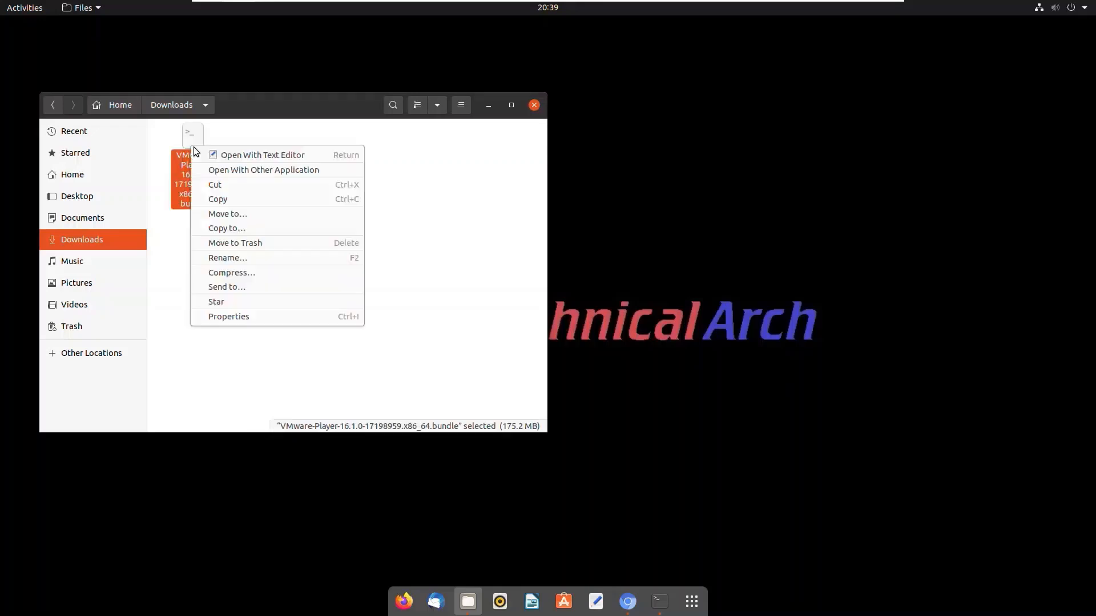
pyautogui.click(244, 318)
pyautogui.click(289, 156)
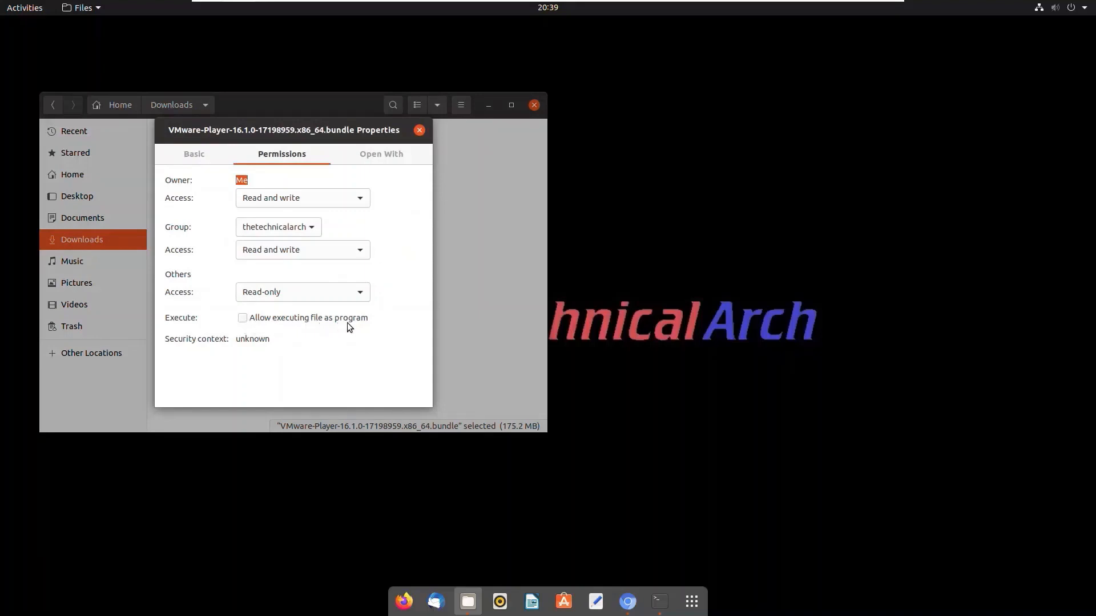
pyautogui.click(421, 133)
pyautogui.click(309, 241)
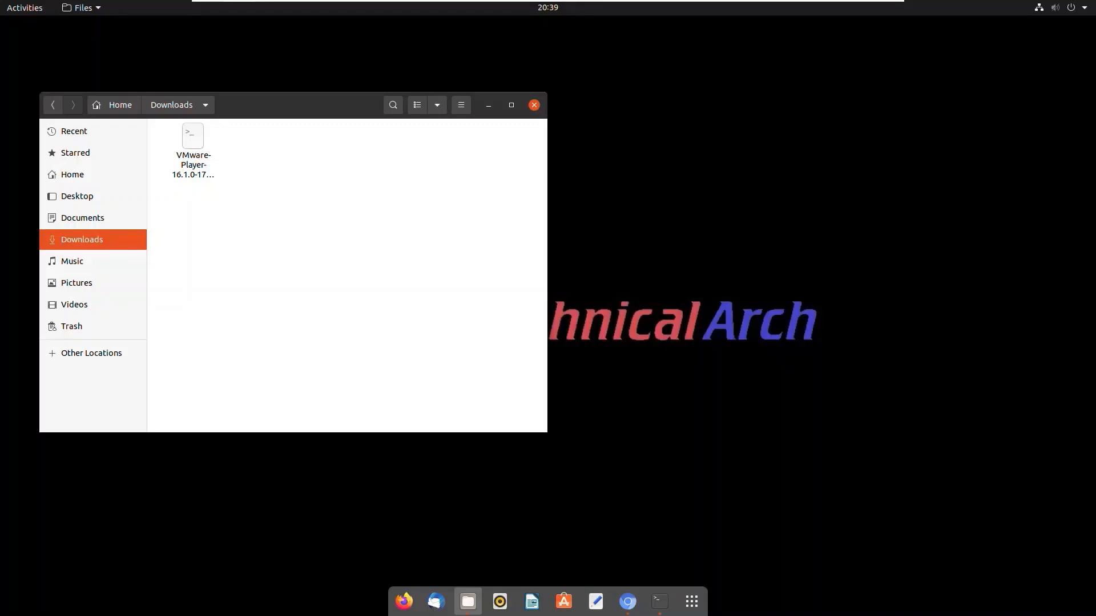
# Switch to the Terminal and run the downloaded installer with sudo ~/Downloads/VMware-Player*
pyautogui.click(660, 602)
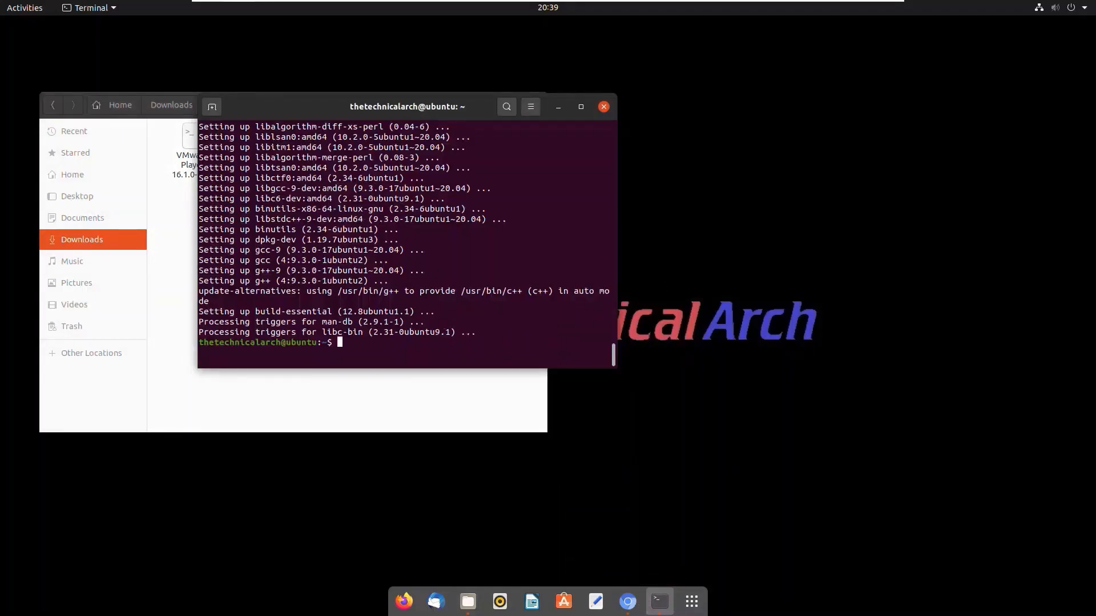
pyautogui.write('sudo ~/Downloads/VMware-Player')
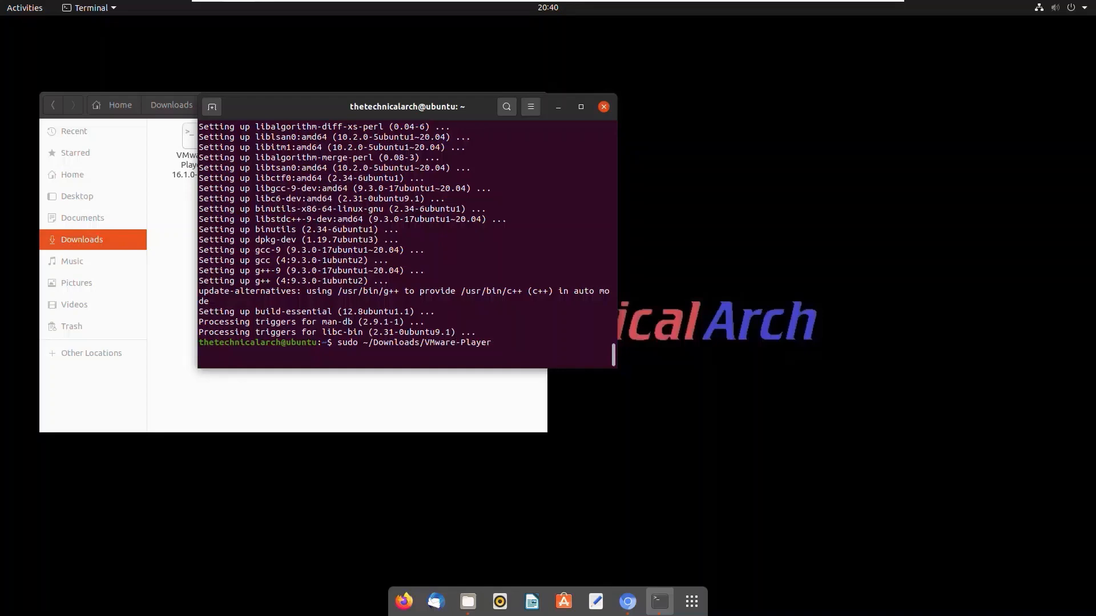
pyautogui.write('*')
pyautogui.press('Return')
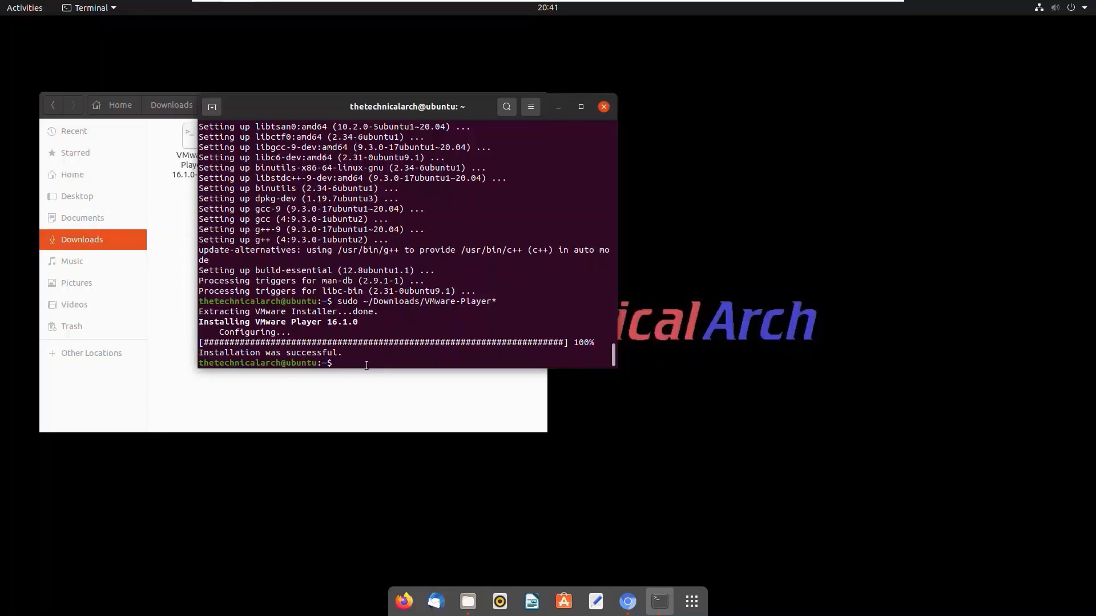
# Minimize the open Terminal and Files windows and launch VMware Player from the installed applications
pyautogui.click(559, 108)
pyautogui.click(495, 107)
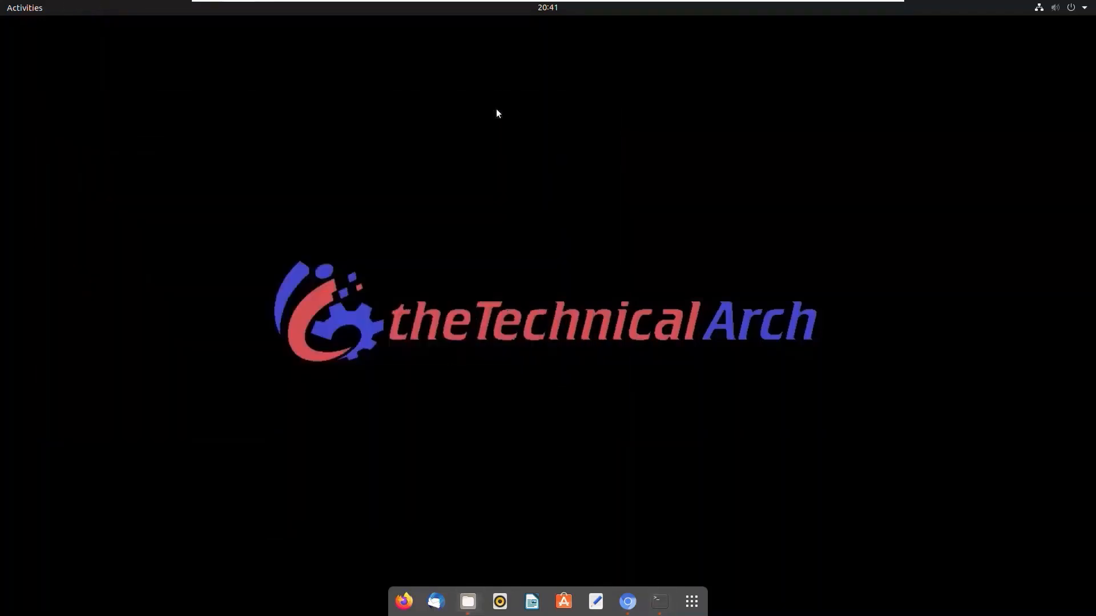
pyautogui.click(692, 602)
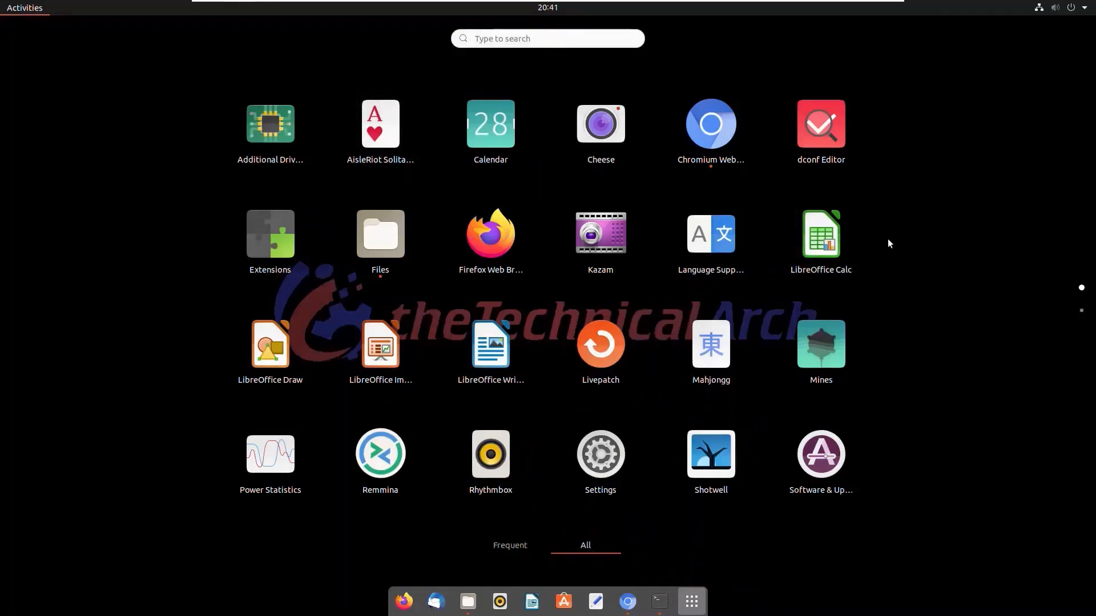
pyautogui.scroll(-1, 888, 239)
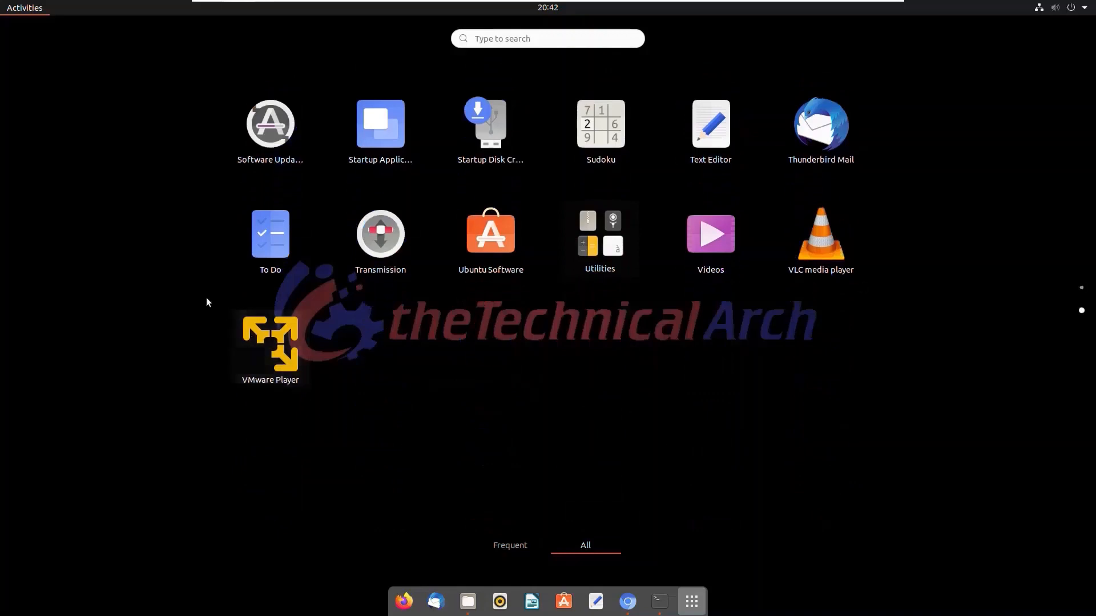
pyautogui.click(274, 359)
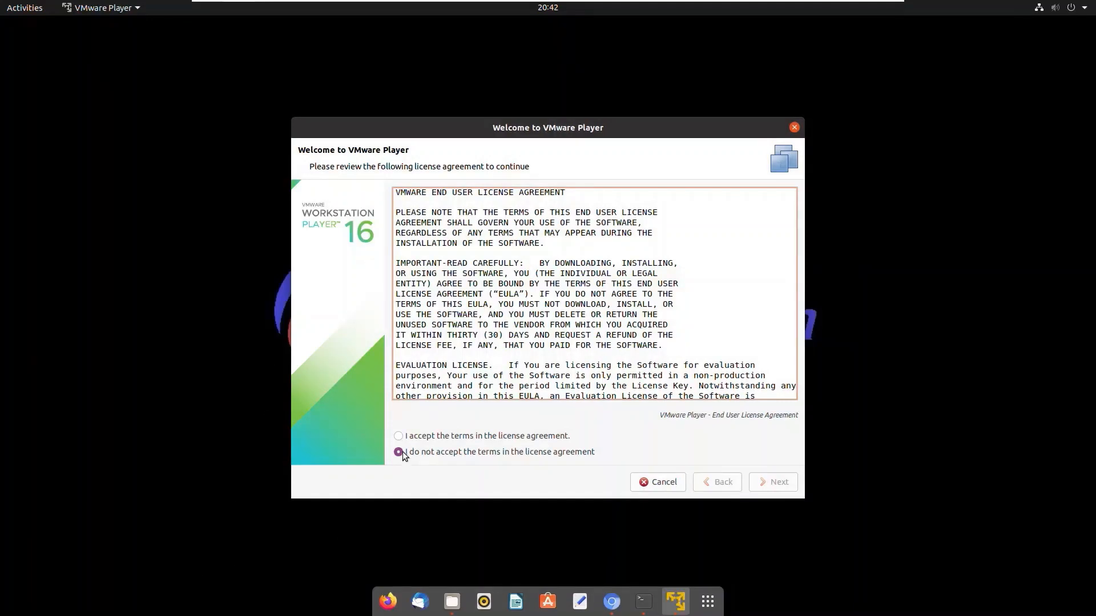
# Accept the license agreements for VMware Player and the VMware OVF Tool component for Linux
pyautogui.click(442, 438)
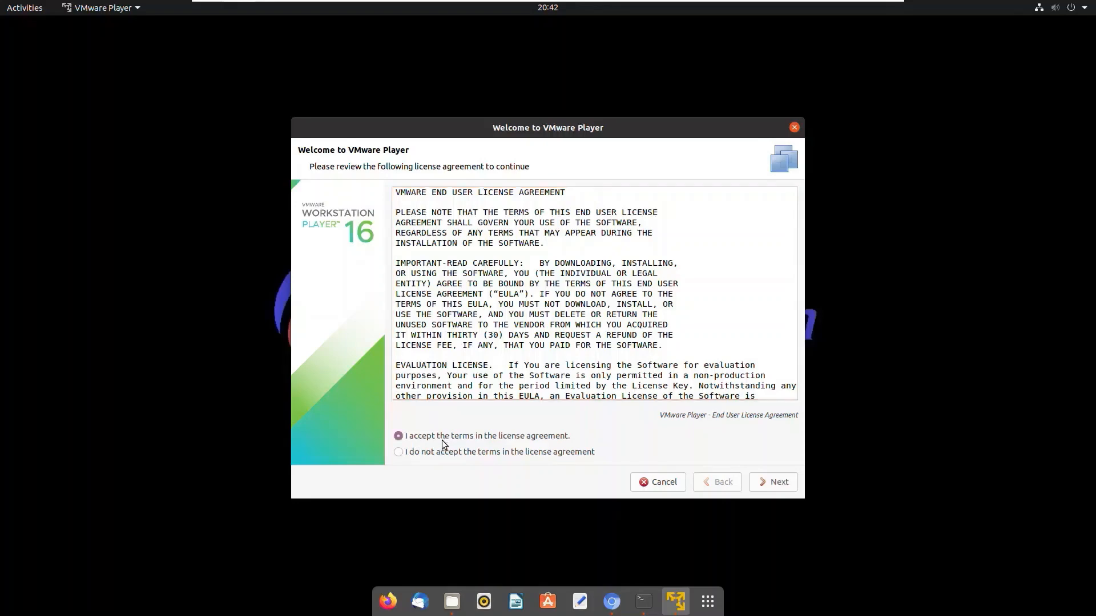
pyautogui.click(776, 485)
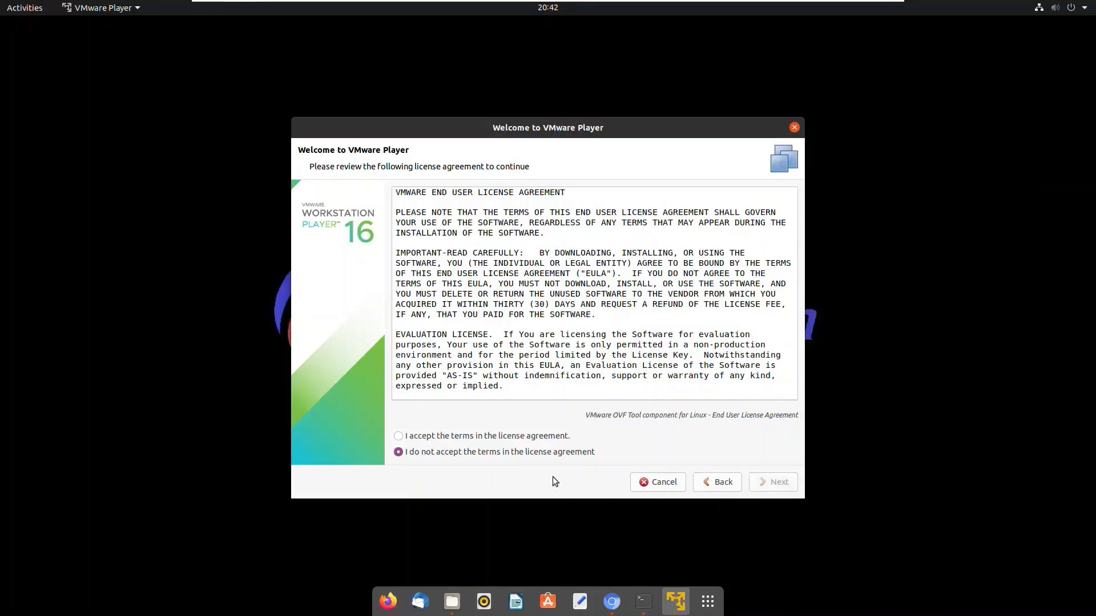
pyautogui.click(400, 437)
pyautogui.click(777, 482)
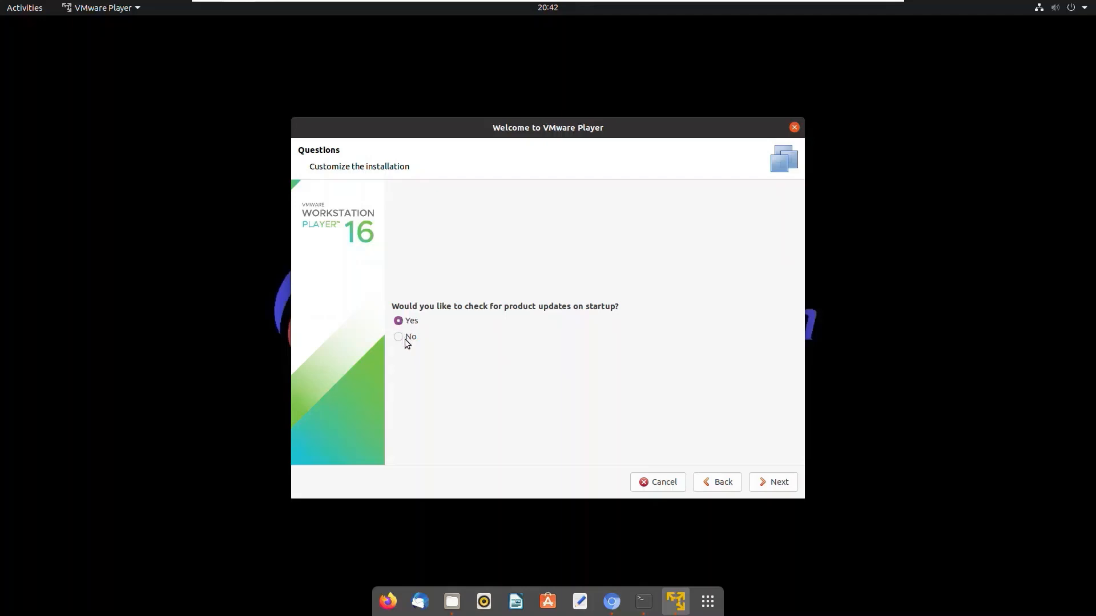
# Finish the setup with startup update checks on, CEIP joined and free non-commercial use, and dismiss the thank-you message
pyautogui.click(781, 482)
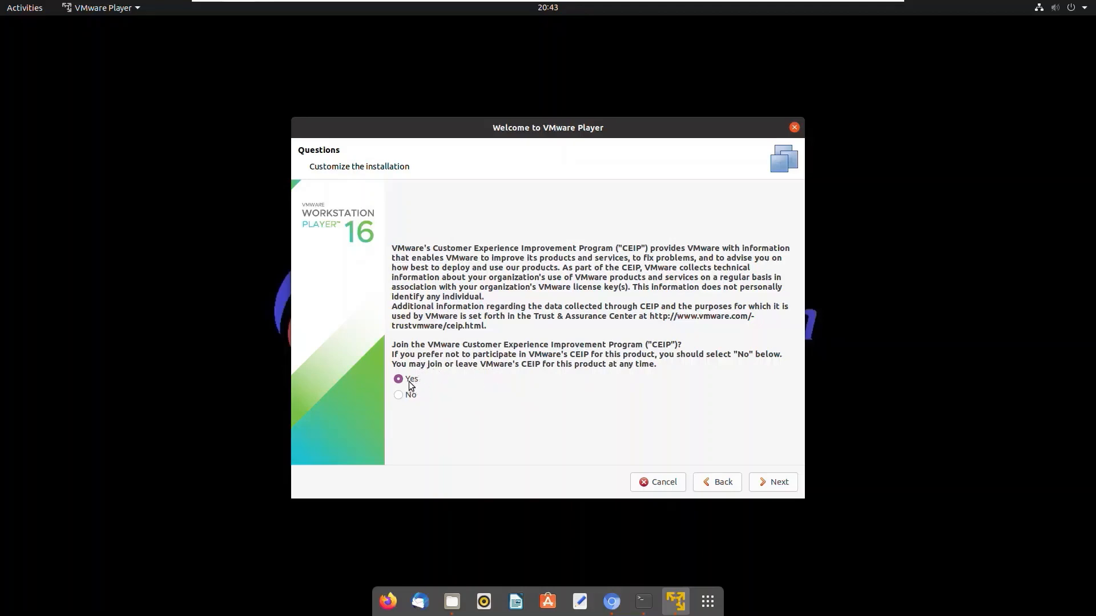
pyautogui.click(780, 486)
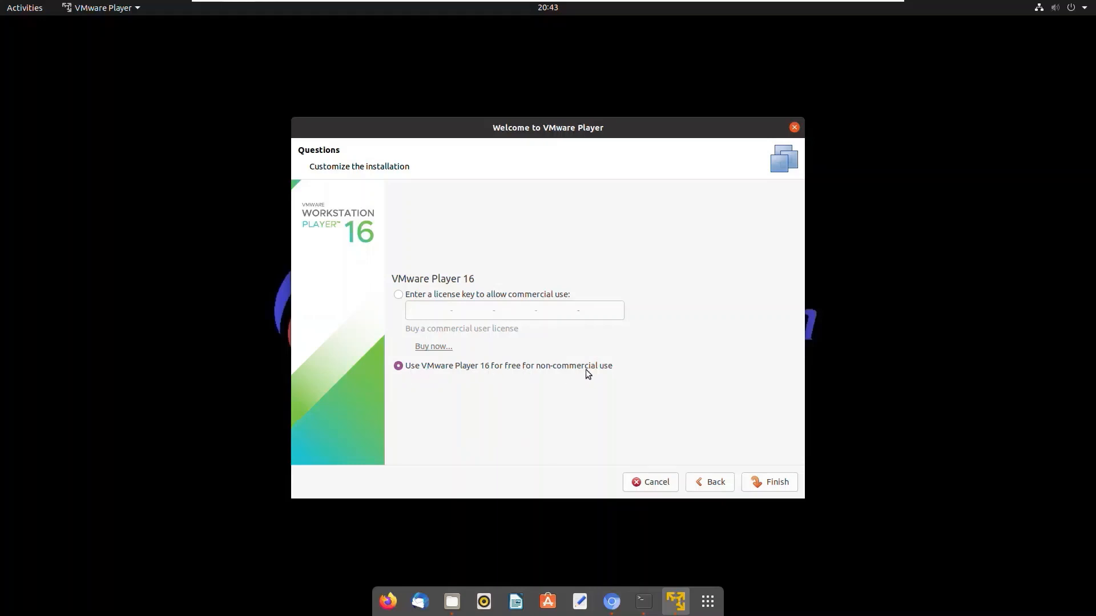
pyautogui.click(770, 481)
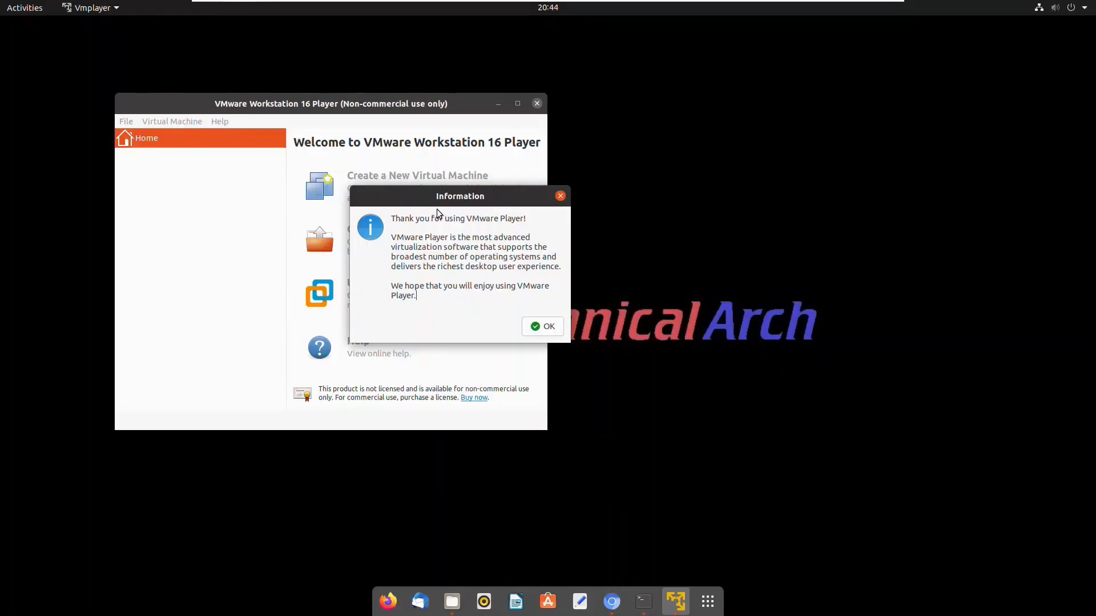
pyautogui.click(546, 330)
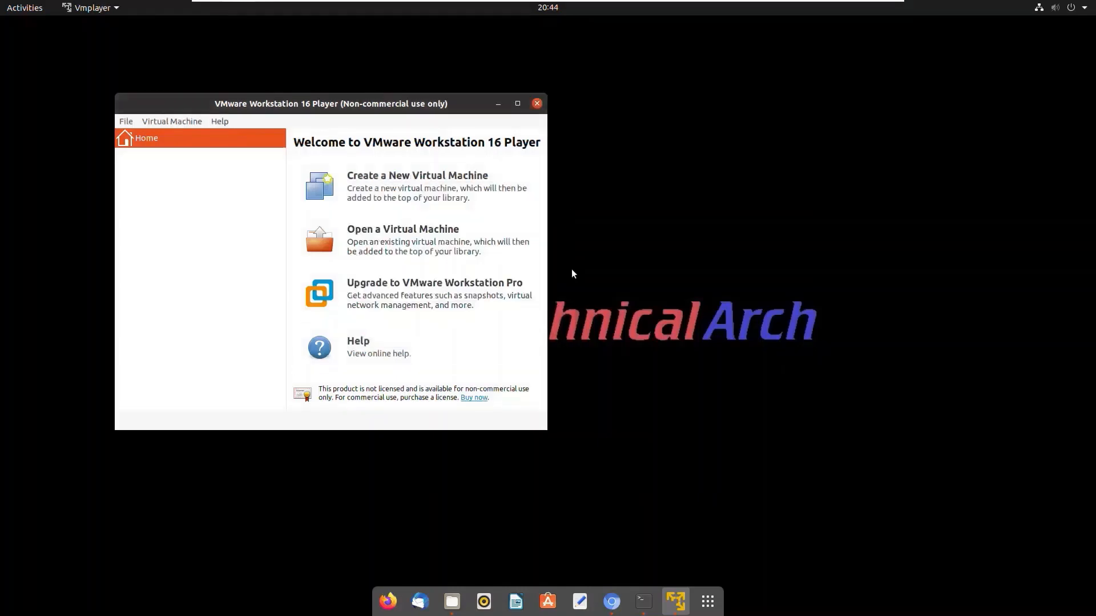
# Start creating a new virtual machine, choose an ISO image as the installation source, and browse for an image without selecting one
pyautogui.moveTo(458, 109); pyautogui.dragTo(630, 140)
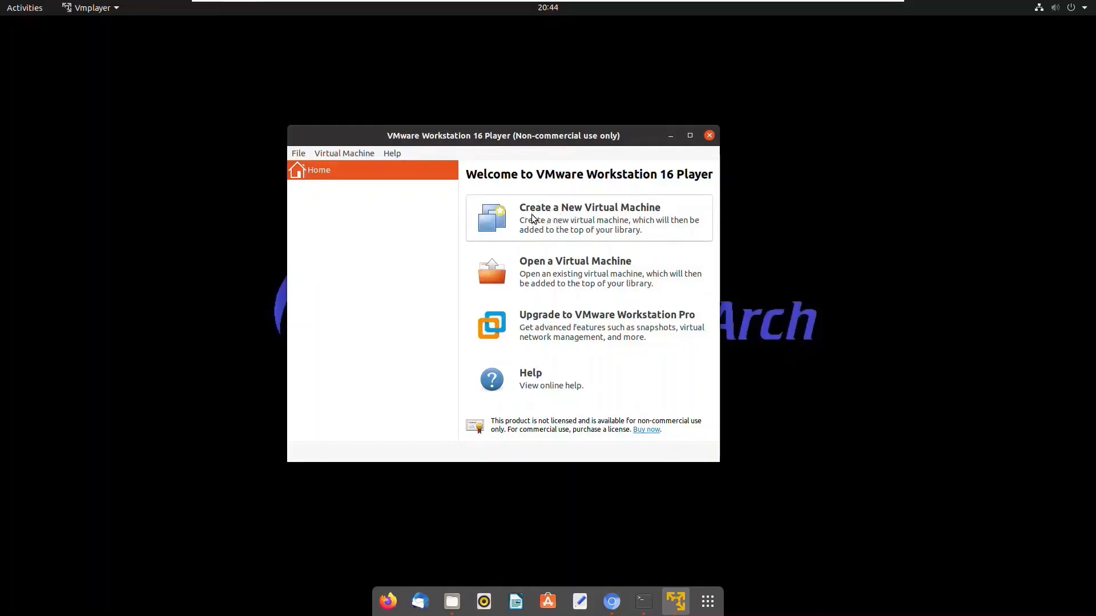
pyautogui.click(621, 222)
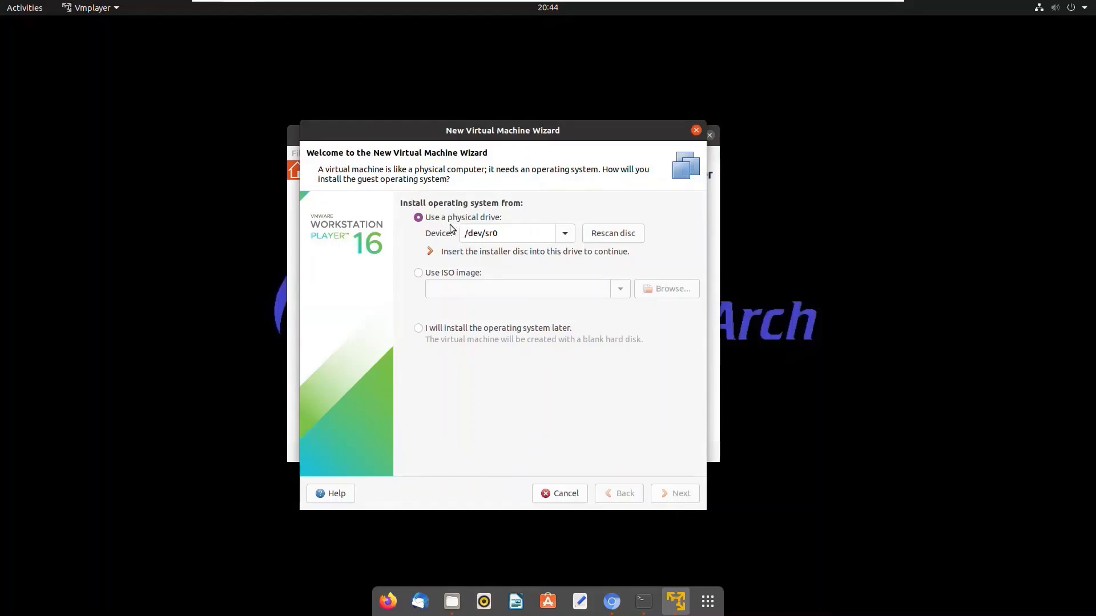
pyautogui.click(419, 274)
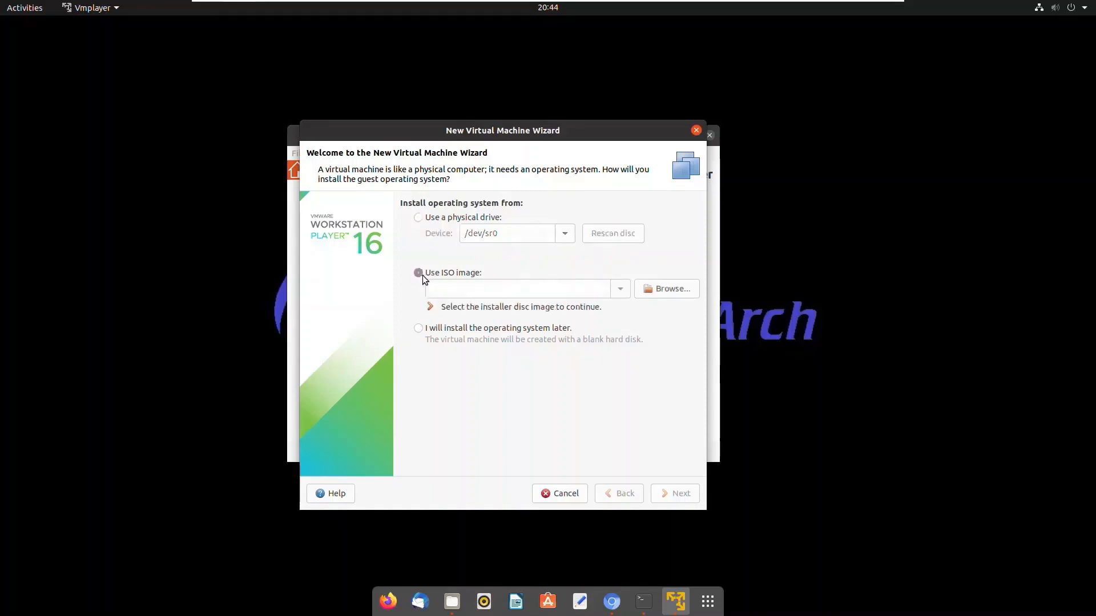
pyautogui.click(673, 293)
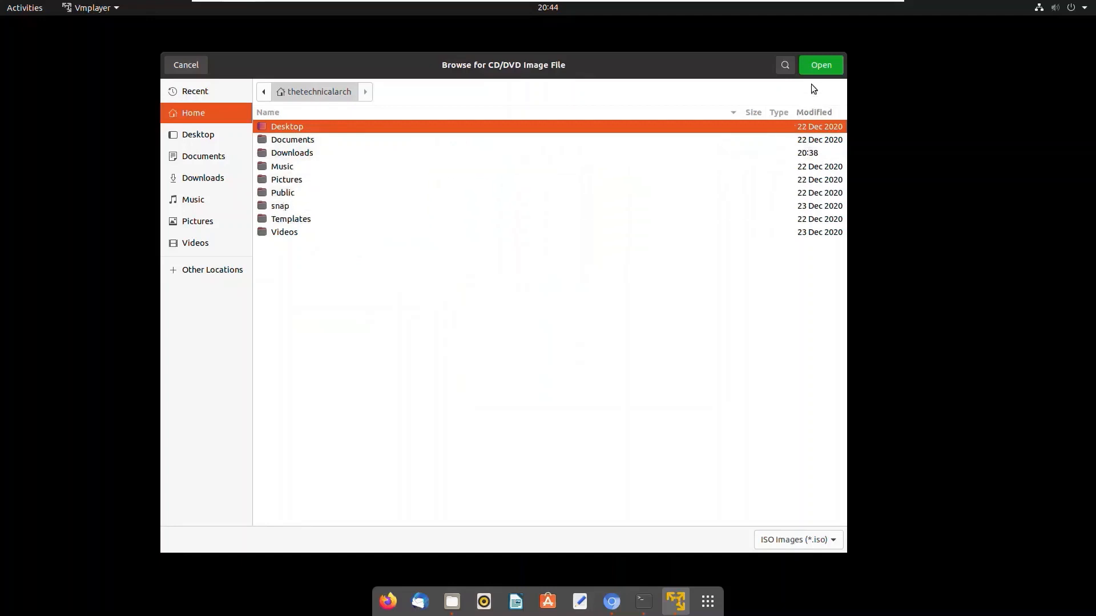
pyautogui.click(185, 65)
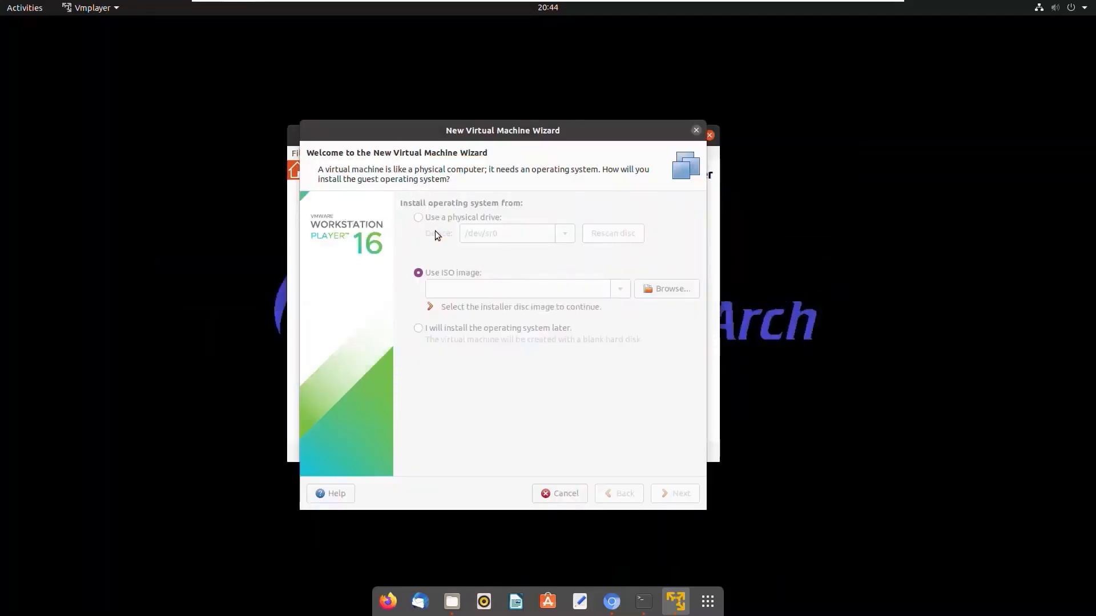
# Choose to install the operating system later and set the Microsoft Windows guest version to Windows 10 x64
pyautogui.click(426, 331)
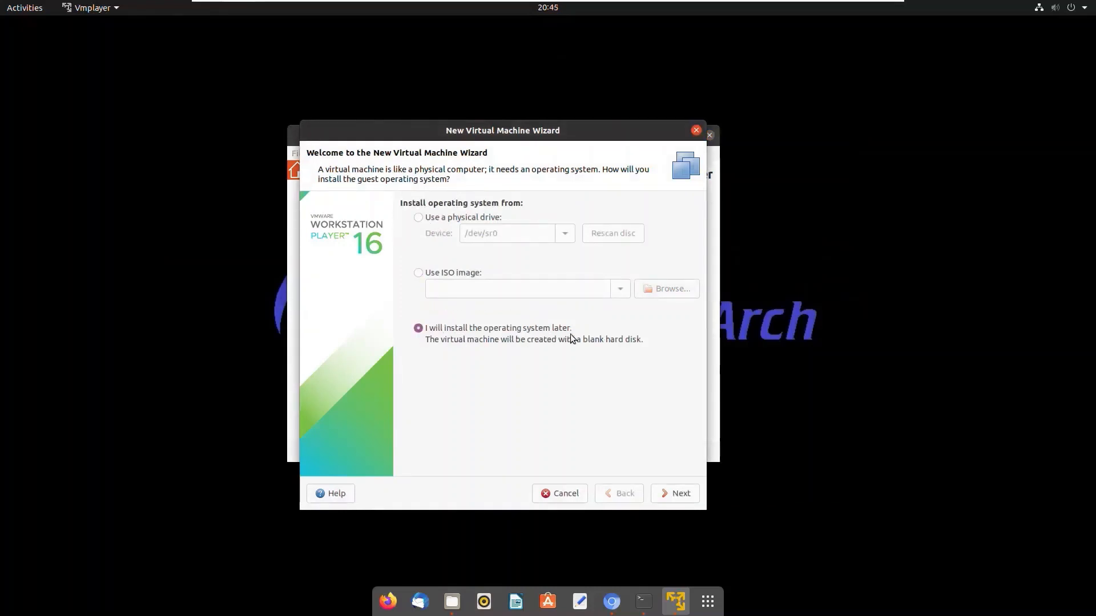
pyautogui.click(688, 498)
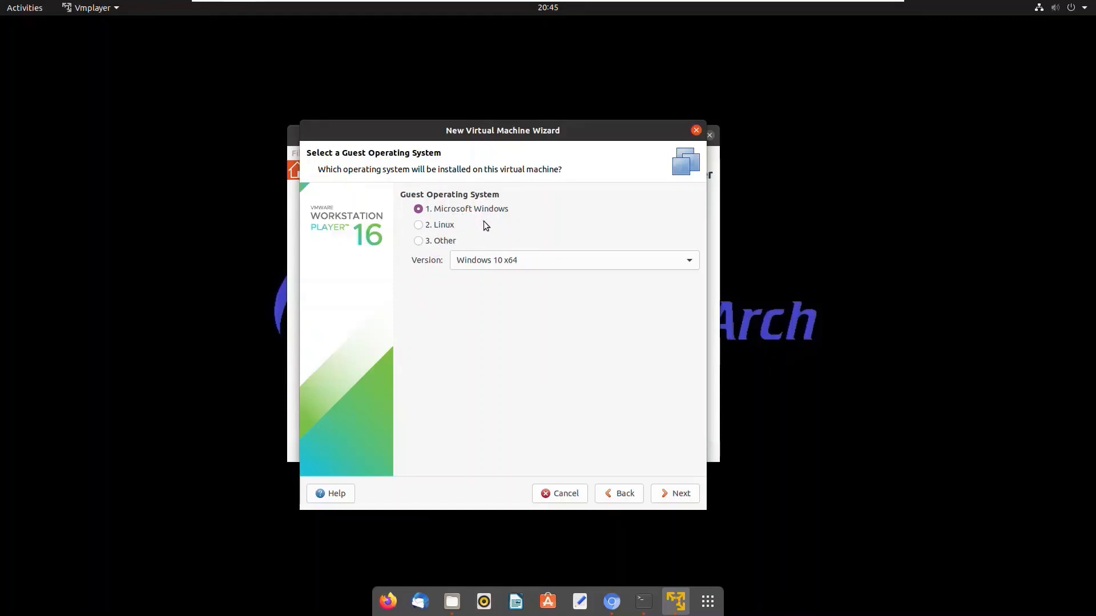
pyautogui.click(689, 262)
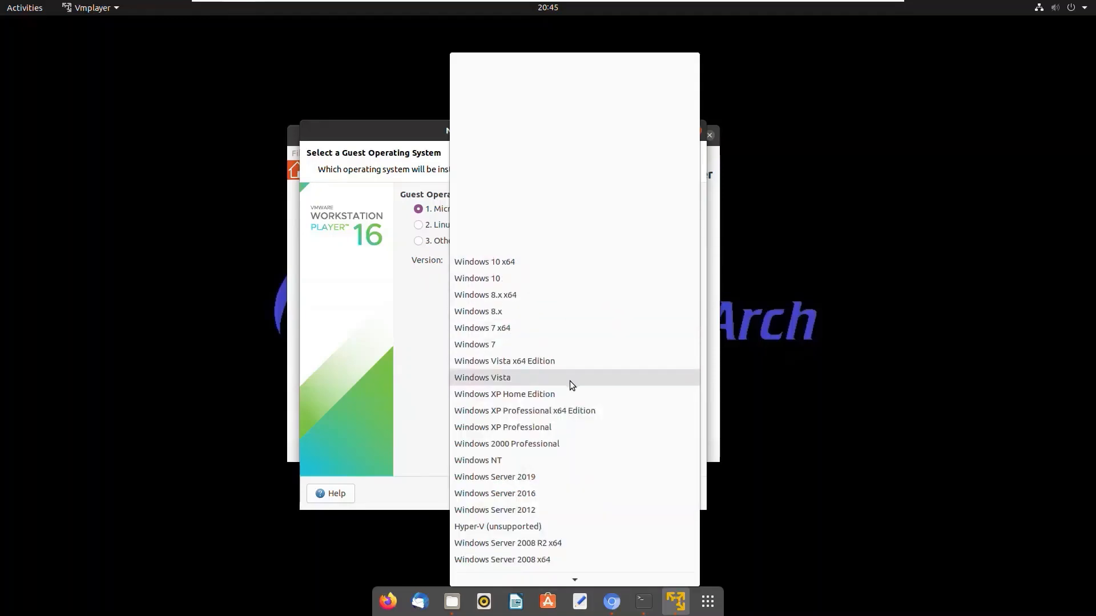
pyautogui.scroll(-2, 570, 381)
pyautogui.scroll(-2, 565, 440)
pyautogui.scroll(-2, 565, 443)
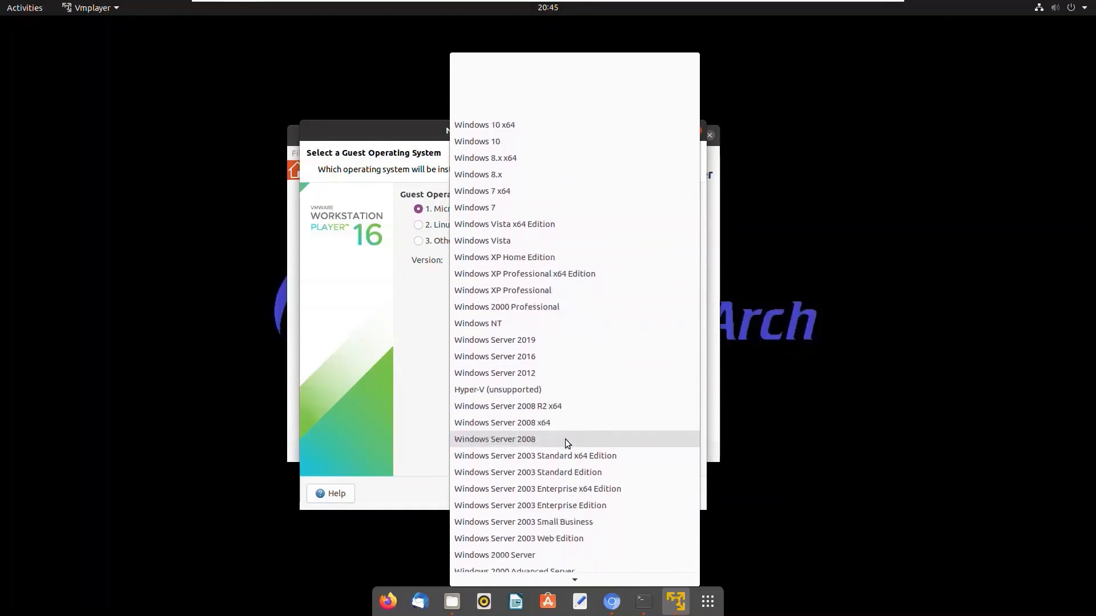
pyautogui.scroll(1, 566, 436)
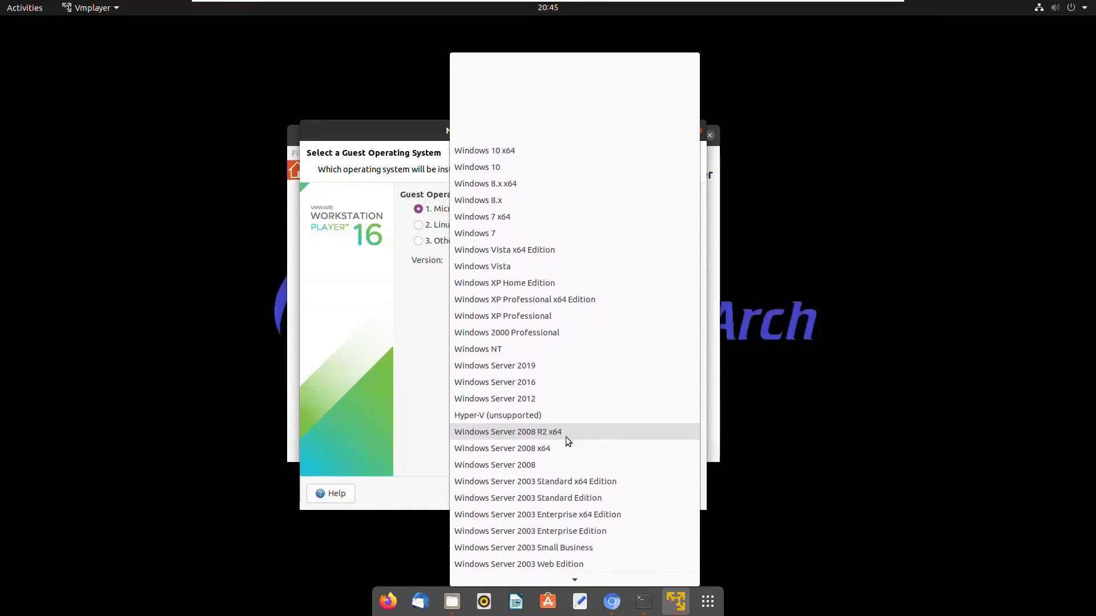
pyautogui.click(514, 153)
pyautogui.click(677, 493)
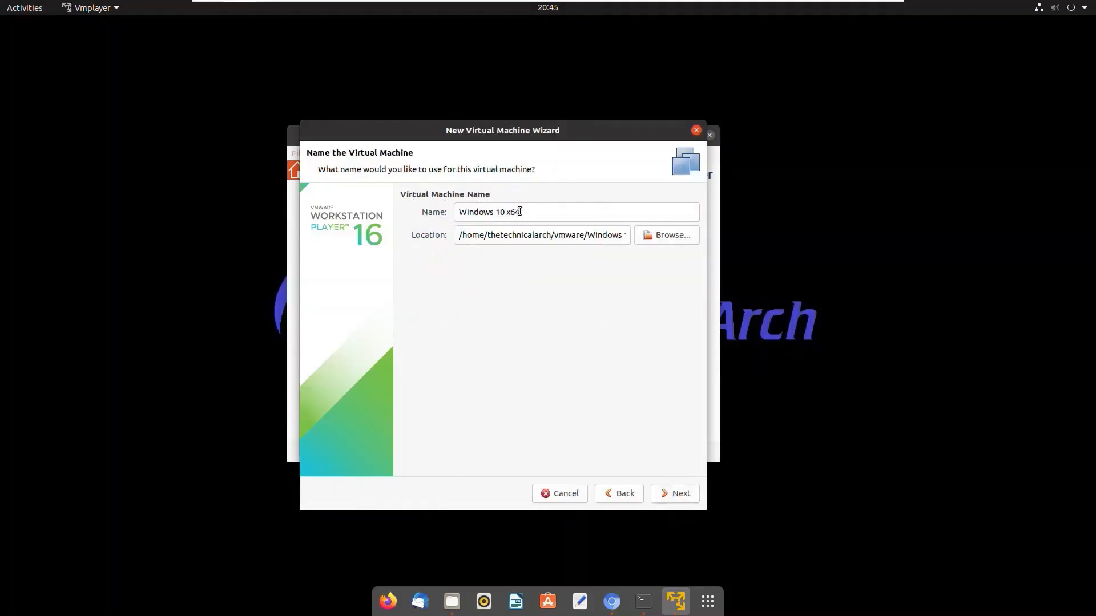
# Name the virtual machine MYDEVSYSTEM and store its 60 GB virtual disk as a single file
pyautogui.moveTo(562, 221); pyautogui.dragTo(454, 220)
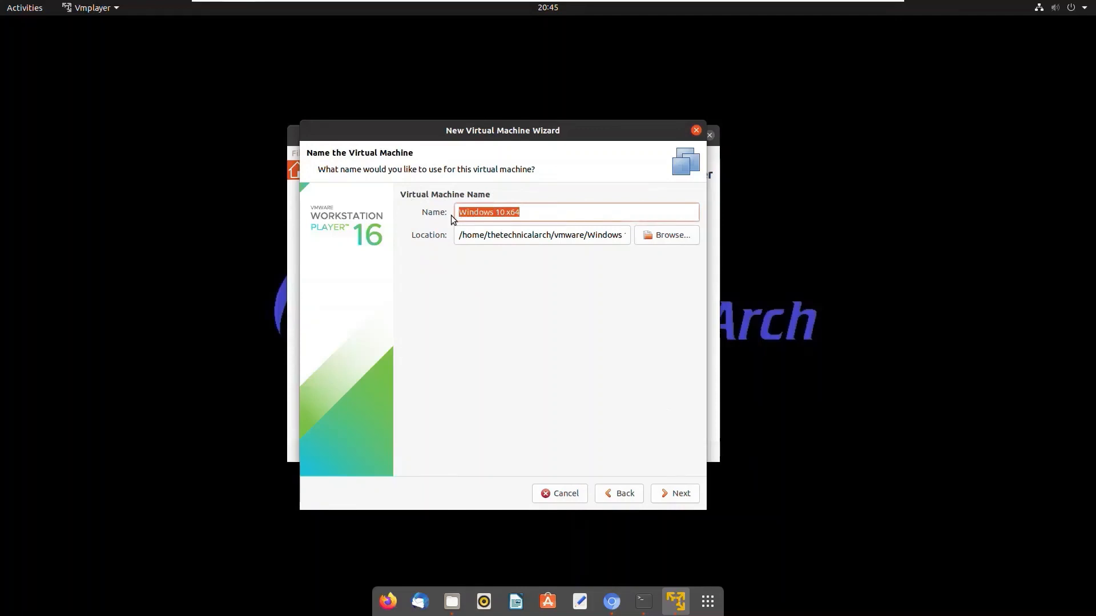
pyautogui.click(680, 494)
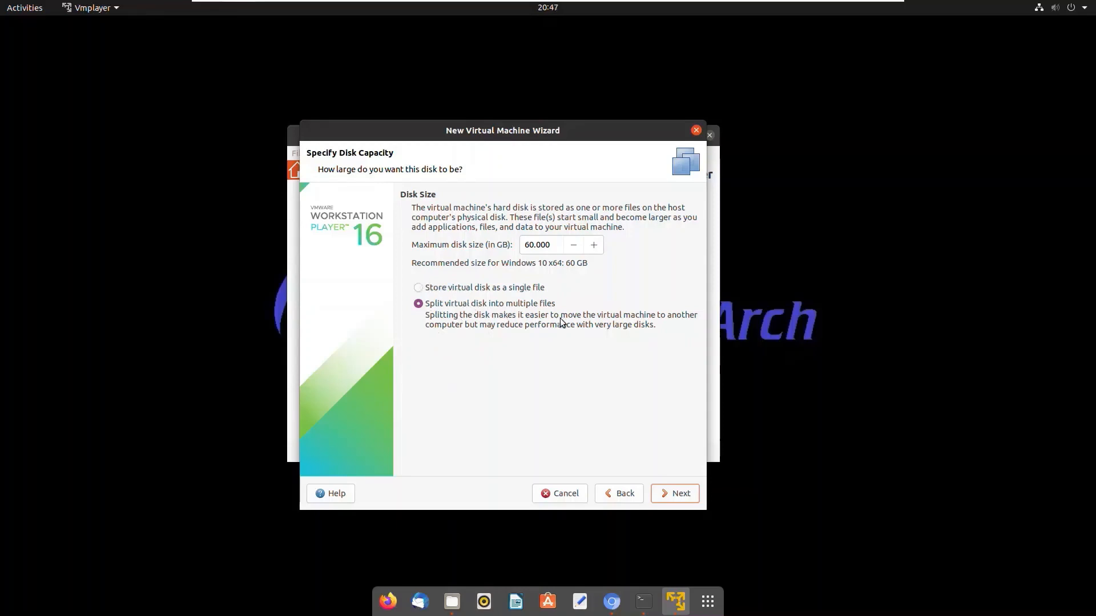
pyautogui.click(425, 288)
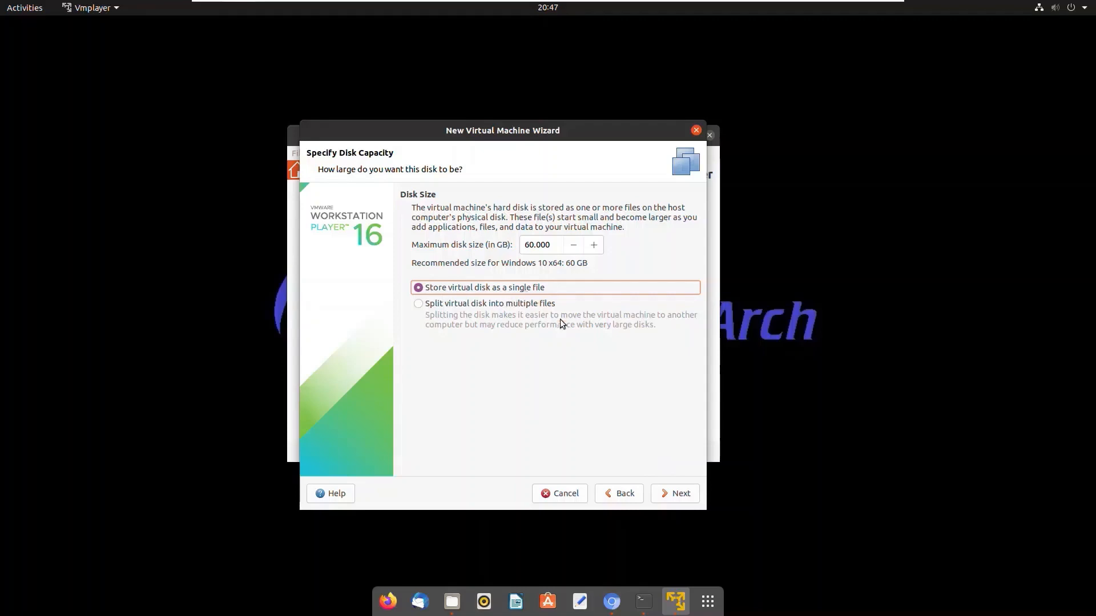
pyautogui.click(678, 494)
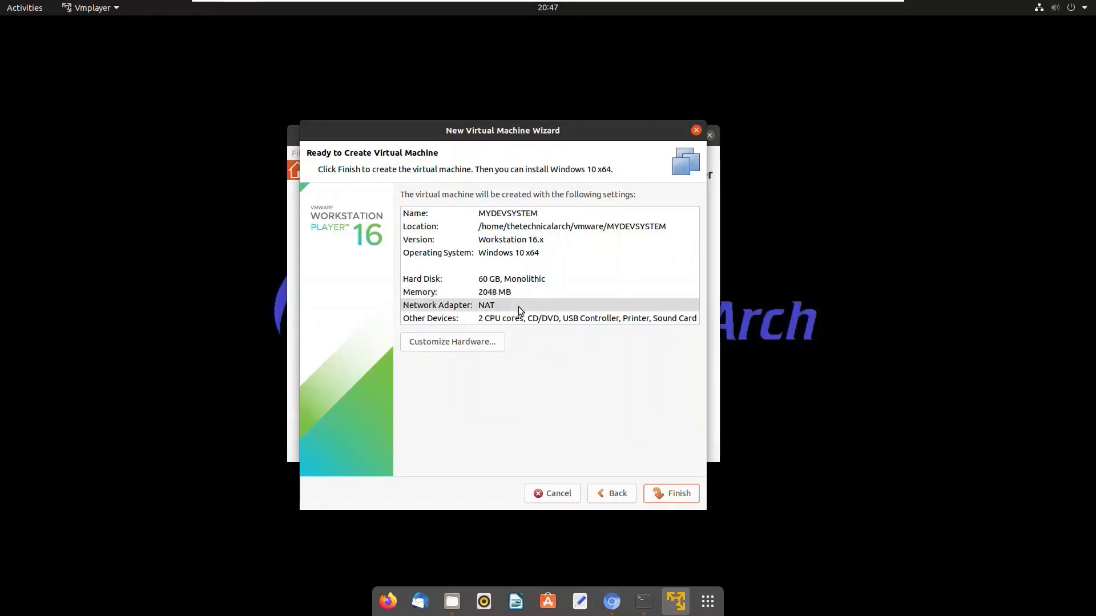
# Customize the virtual machine's hardware by setting its memory to about 9.2 GB
pyautogui.click(448, 348)
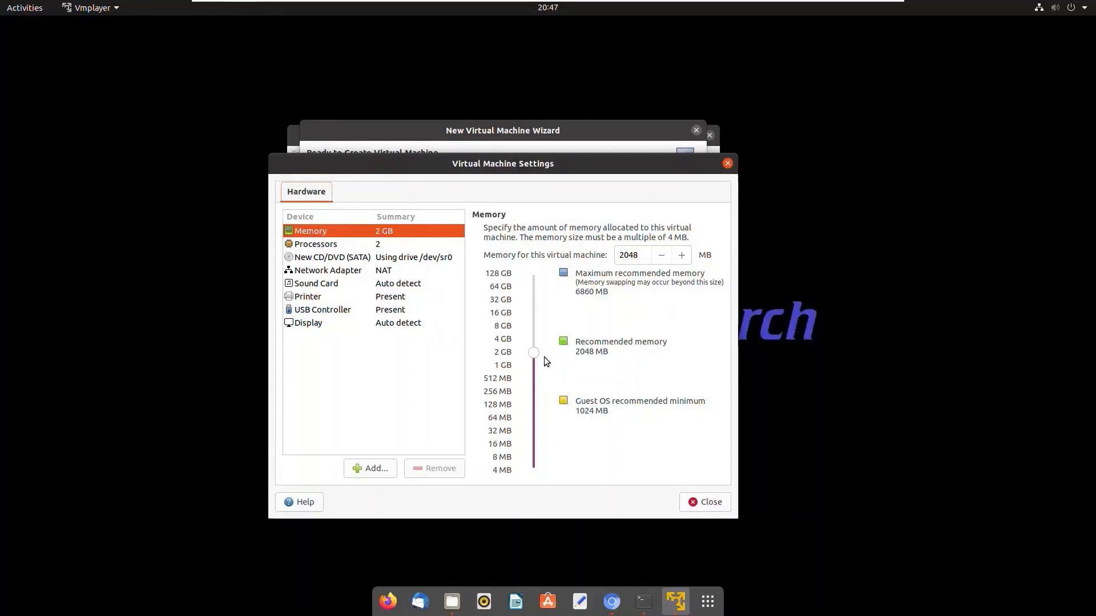
pyautogui.moveTo(539, 358); pyautogui.dragTo(535, 327)
# Try 4 processor cores for the virtual machine and set the number back to 2
pyautogui.click(321, 247)
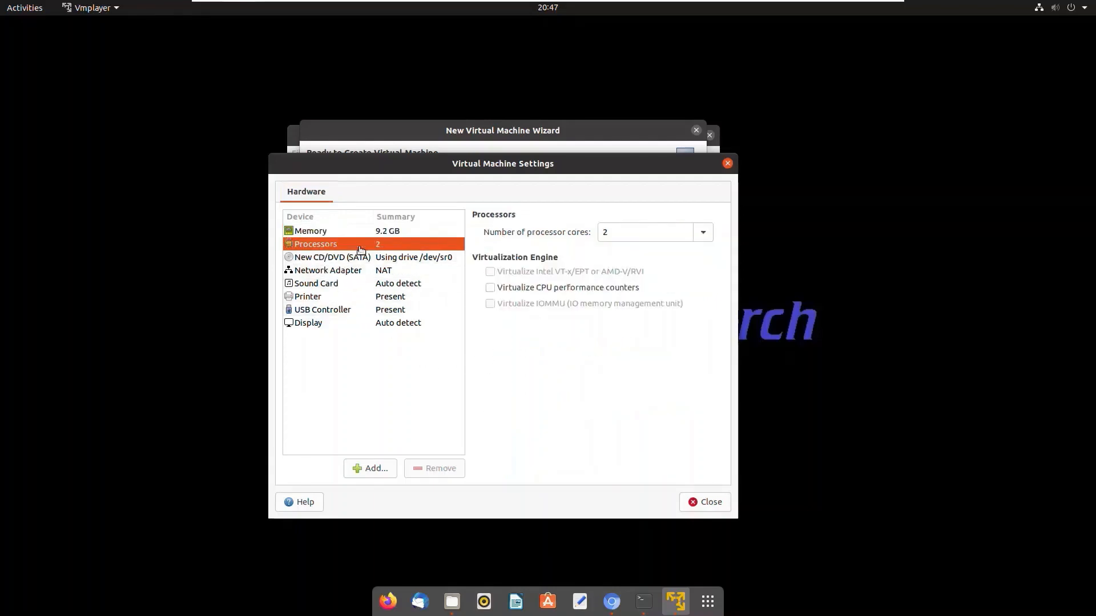
pyautogui.click(703, 238)
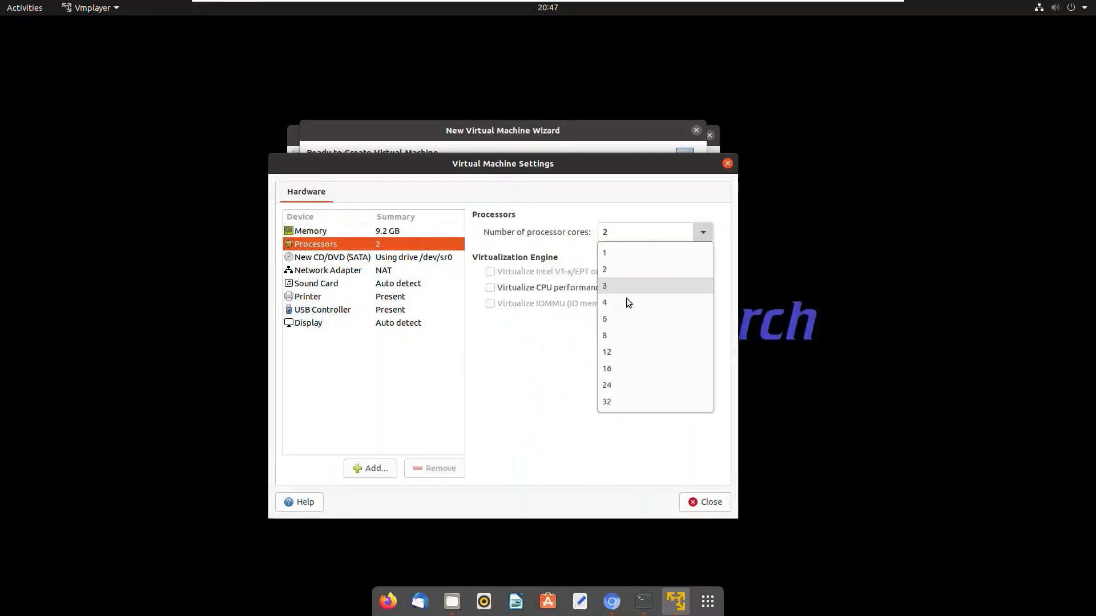
pyautogui.click(619, 307)
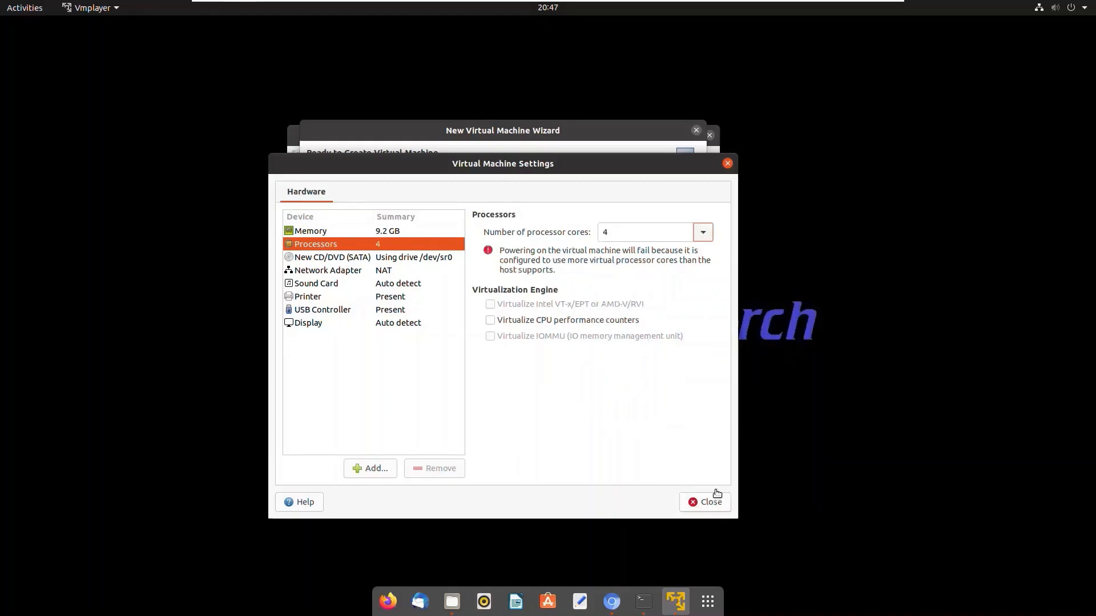
pyautogui.click(703, 233)
pyautogui.click(625, 269)
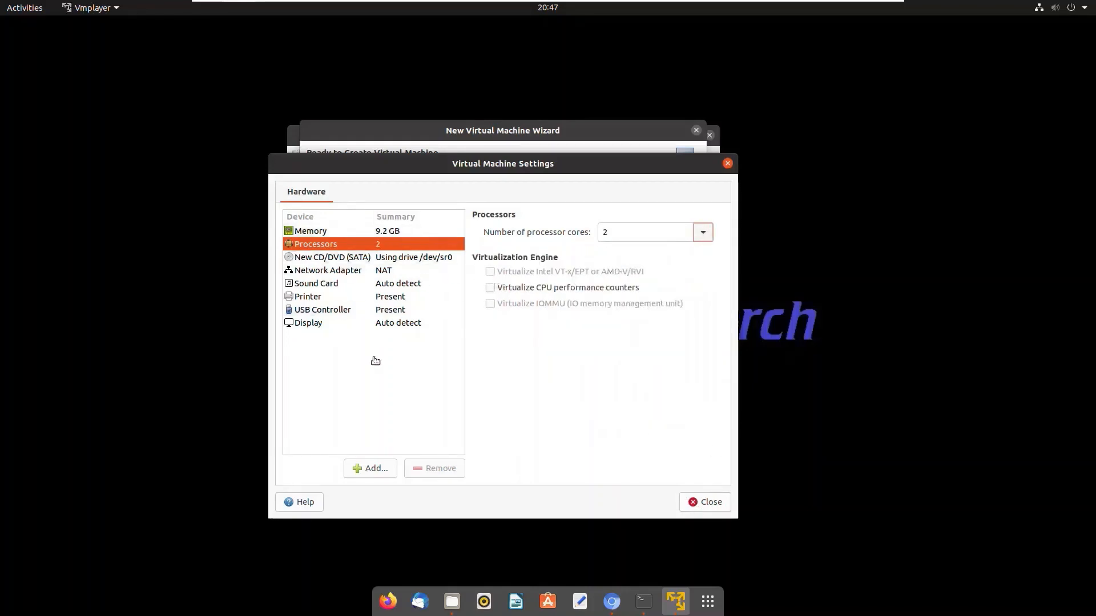
# Close the hardware settings and finish creating the virtual machine, dismissing the installation guidance page
pyautogui.click(711, 508)
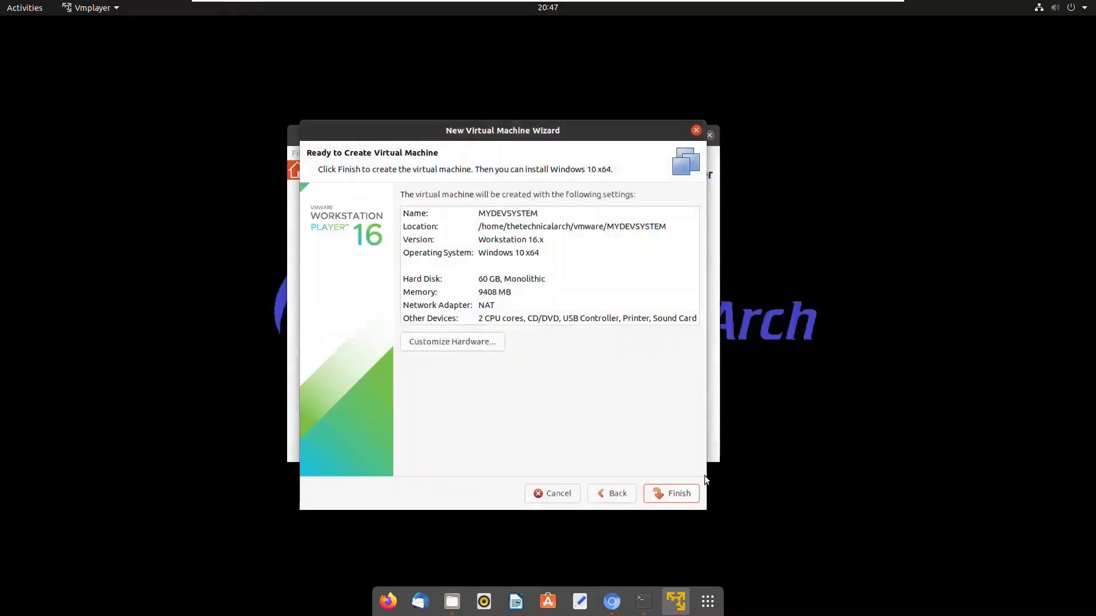
pyautogui.click(689, 501)
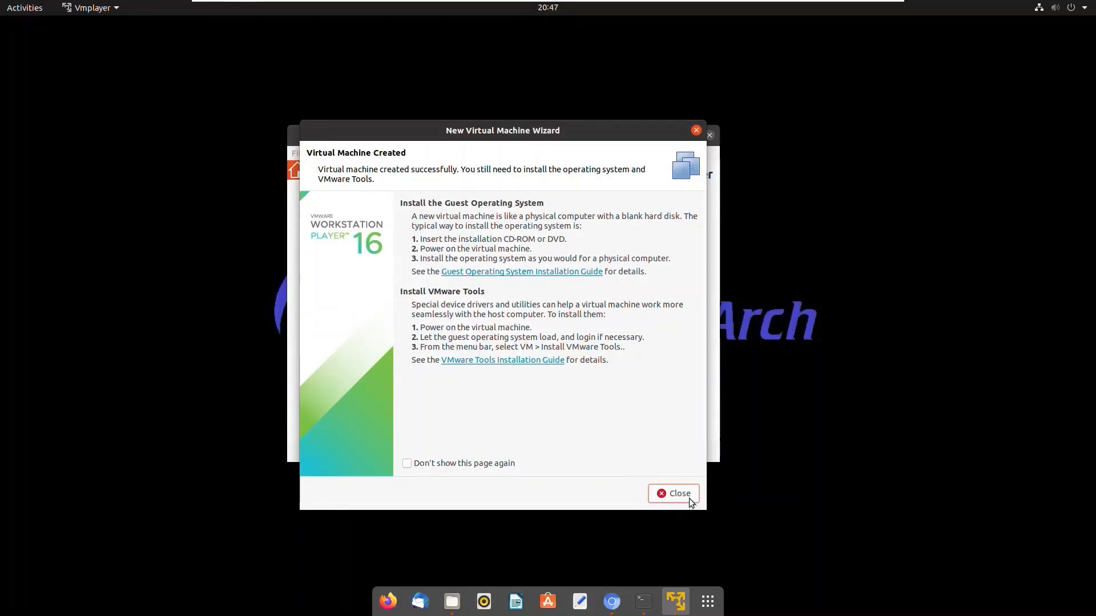
pyautogui.click(689, 498)
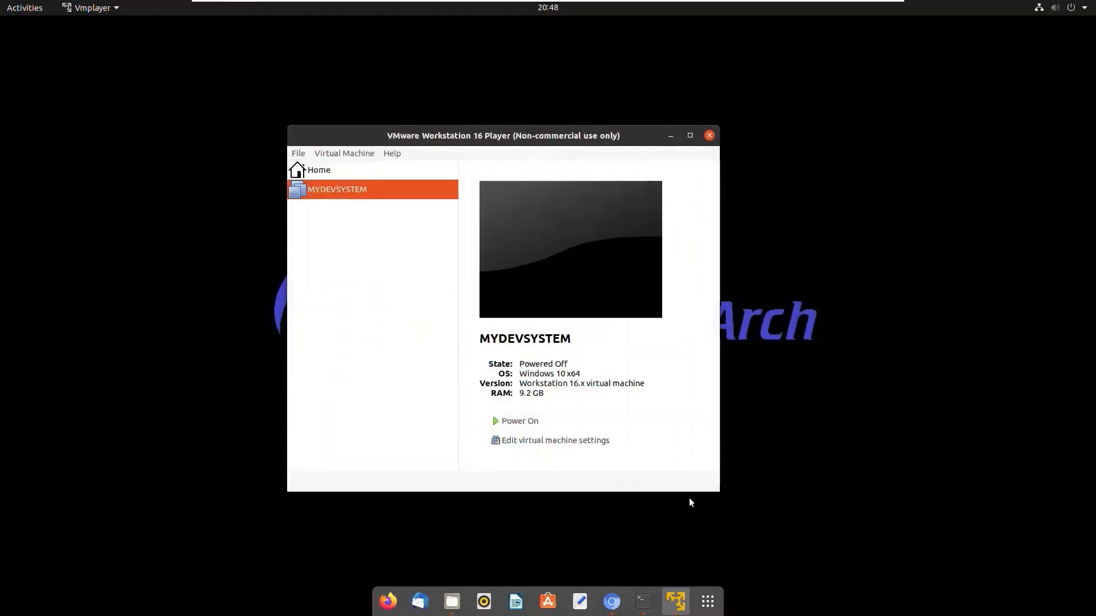